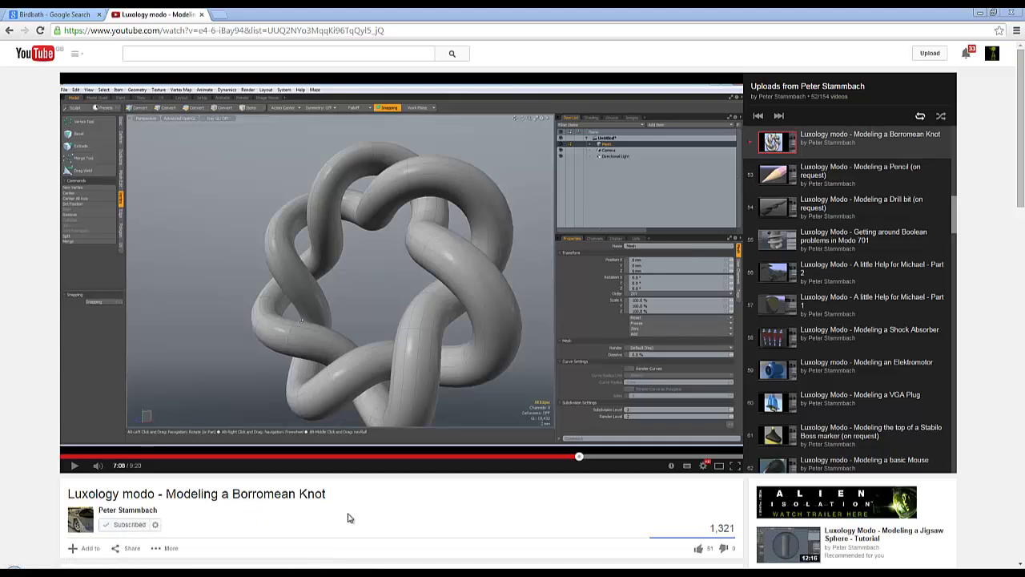
Step: Switch to Wings 3D and add a torus with 14 sections and 4 slices
mouse_move(161, 572)
click(175, 567)
right_click(484, 188)
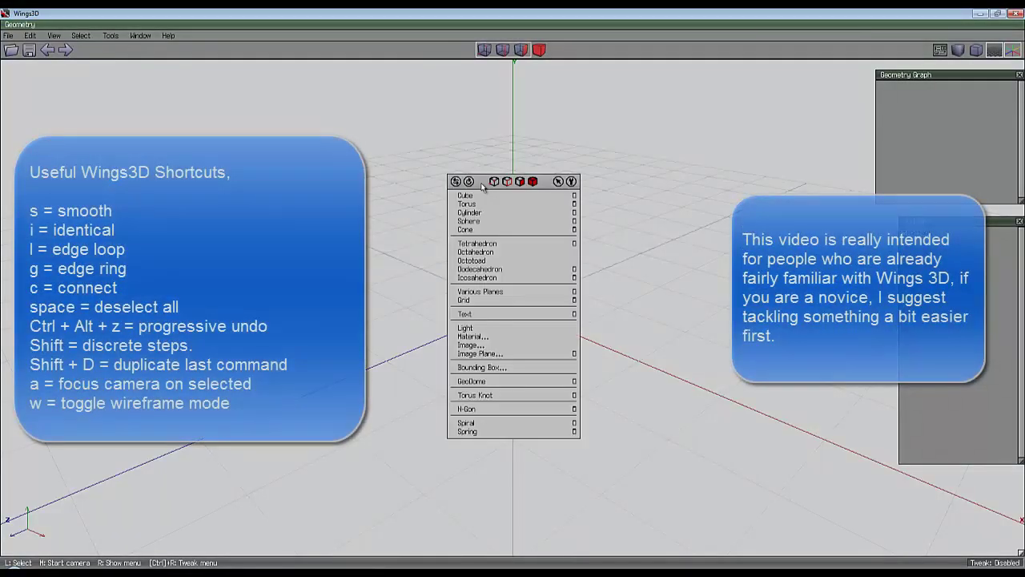
click(575, 204)
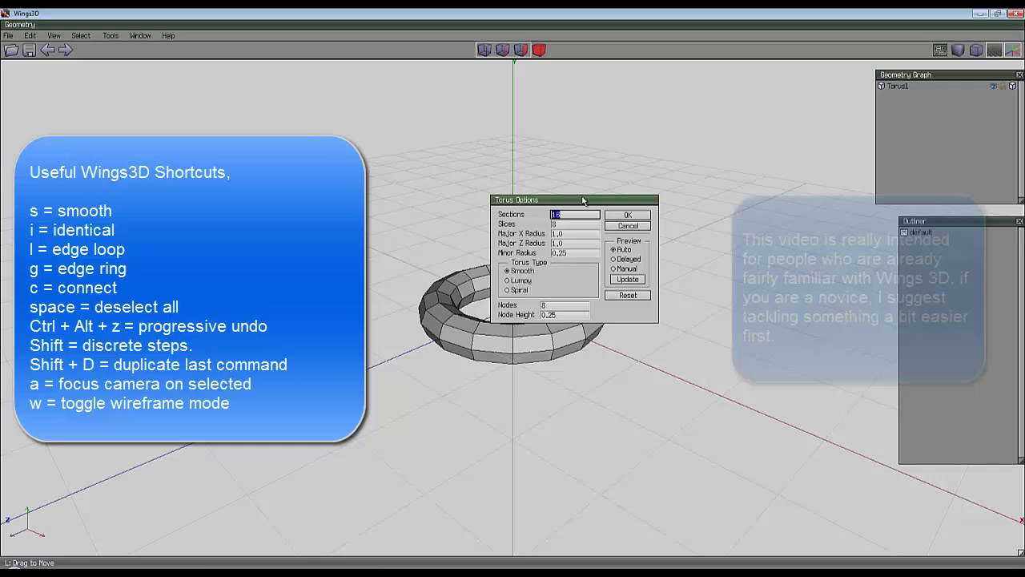
drag(577, 200, 504, 102)
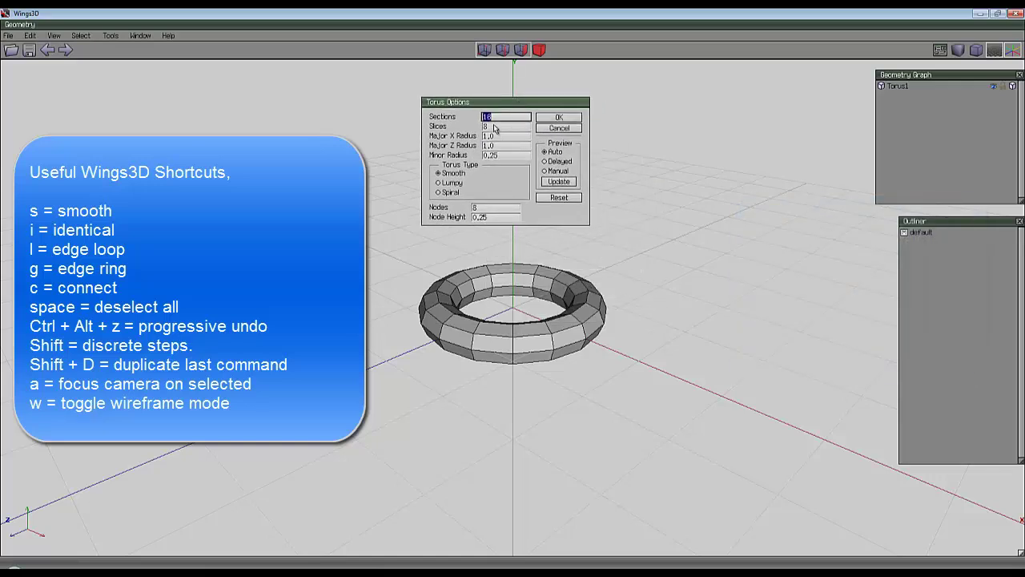
click(494, 127)
text(4)
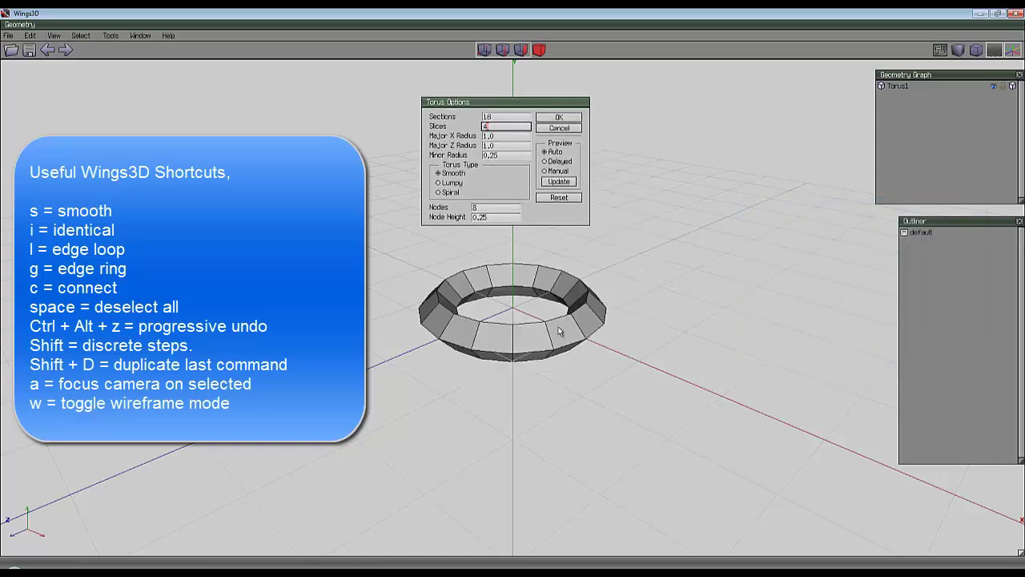
click(493, 117)
text(14)
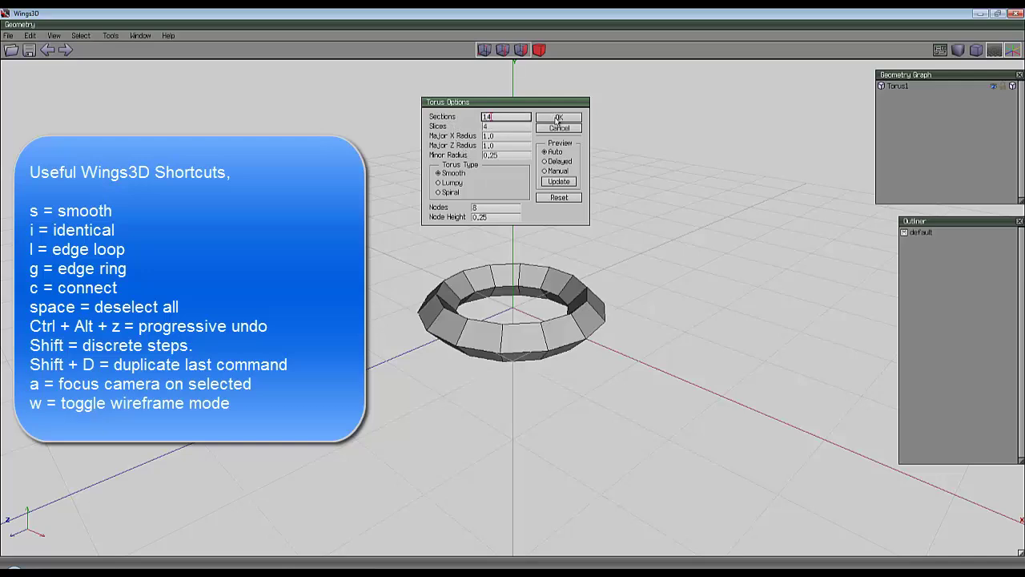
click(558, 118)
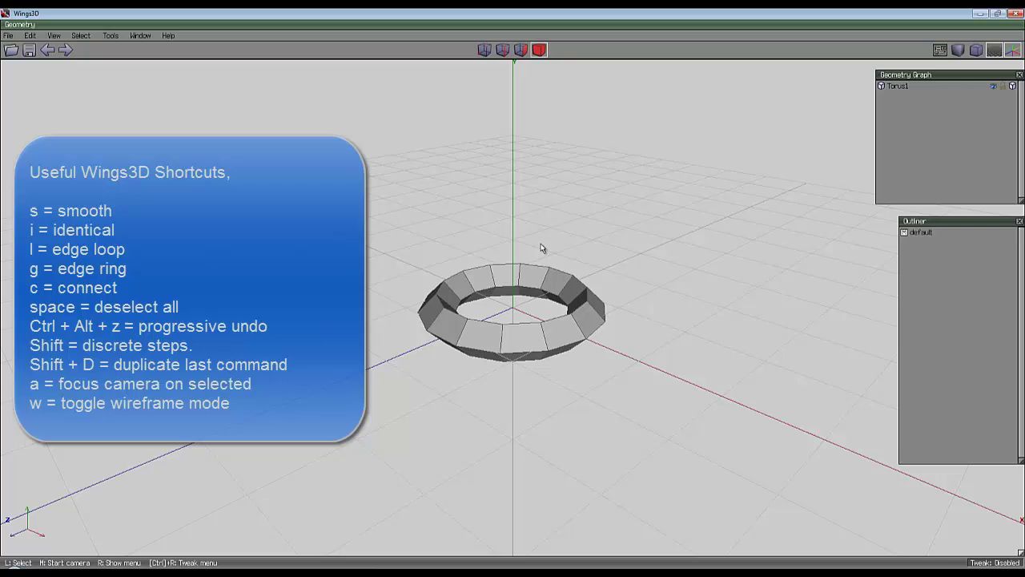
Step: Inset all faces of the torus and collapse the inset faces to centre vertices
click(543, 286)
click(522, 50)
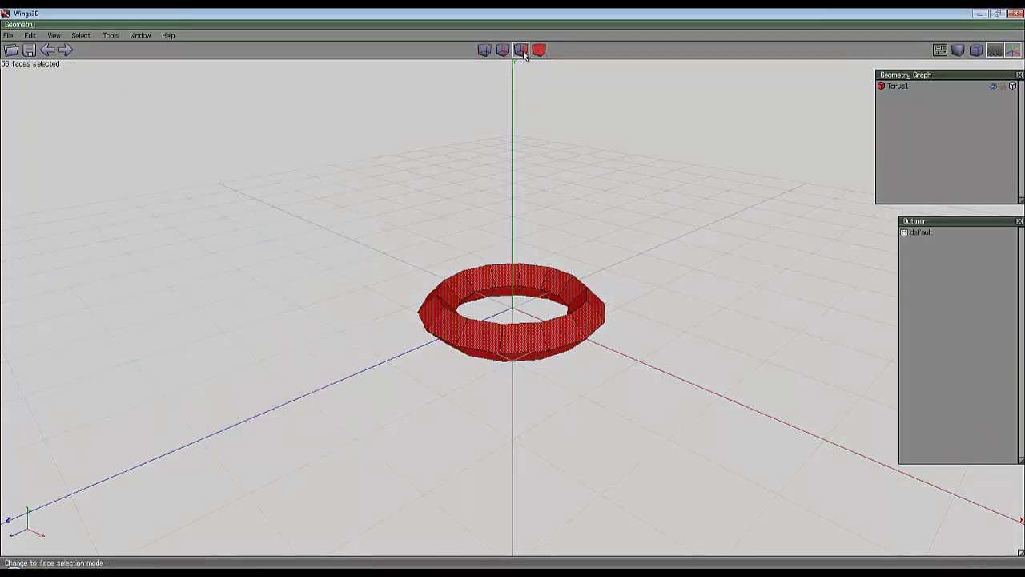
right_click(522, 222)
click(534, 351)
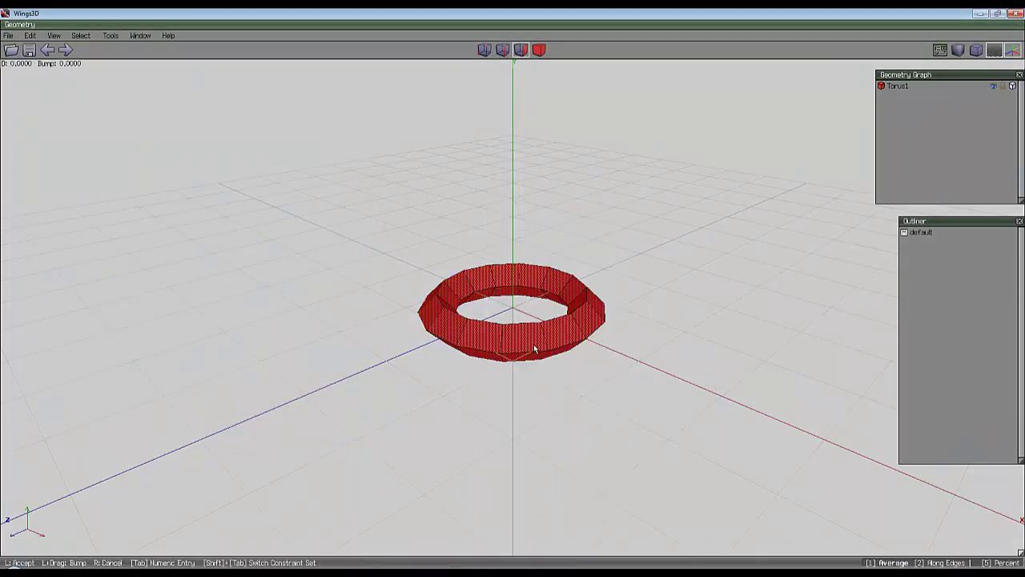
click(535, 324)
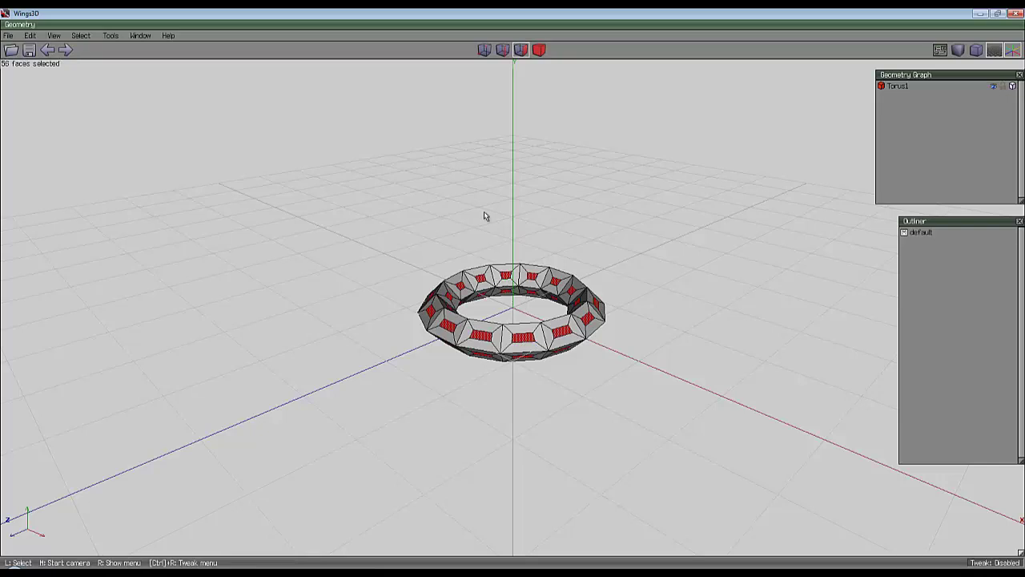
right_click(497, 190)
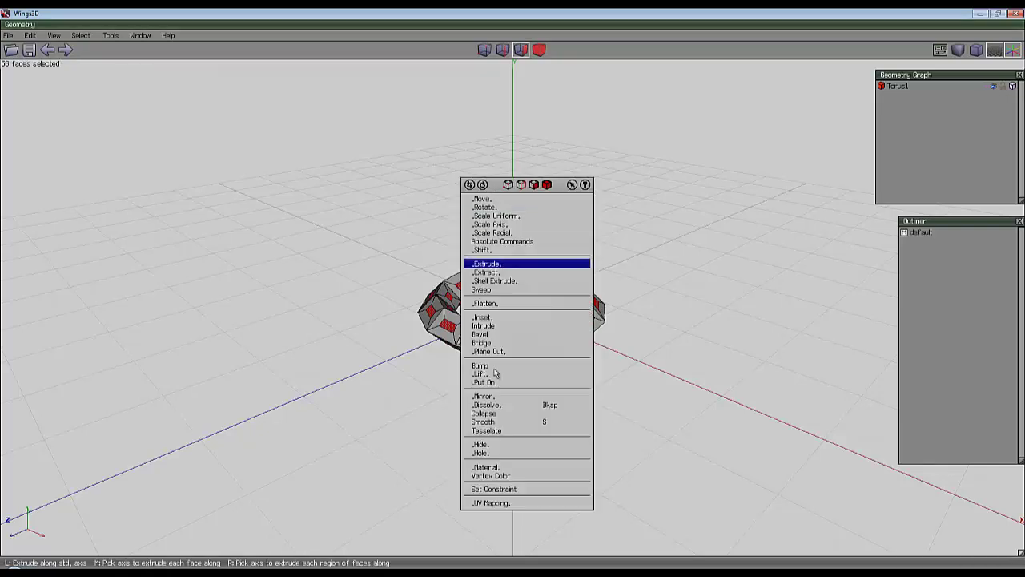
click(501, 413)
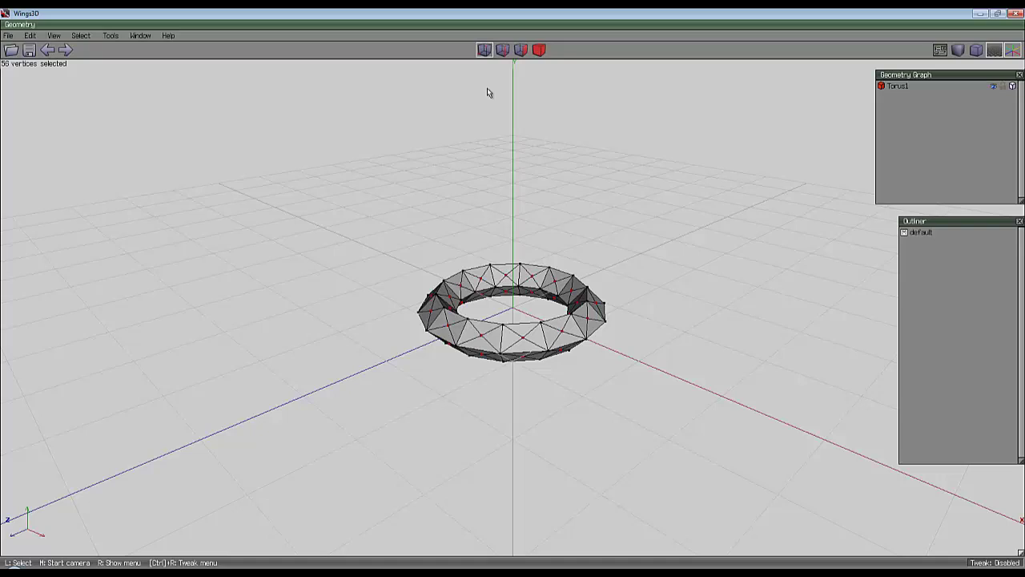
Step: Select the edges adjacent to the collapsed vertices, invert the edge selection, and dissolve the torus's original grid edges
click(505, 51)
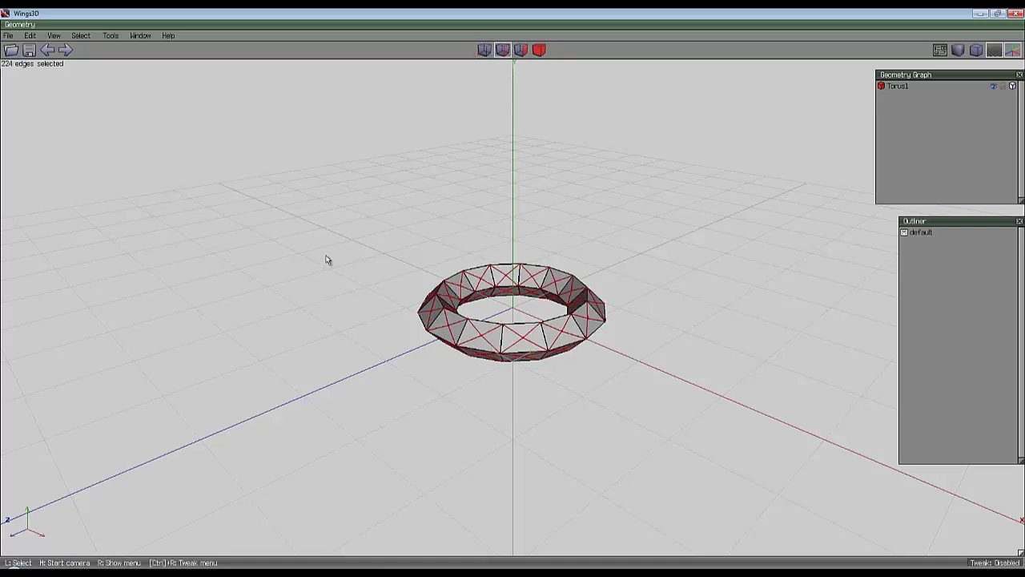
click(81, 35)
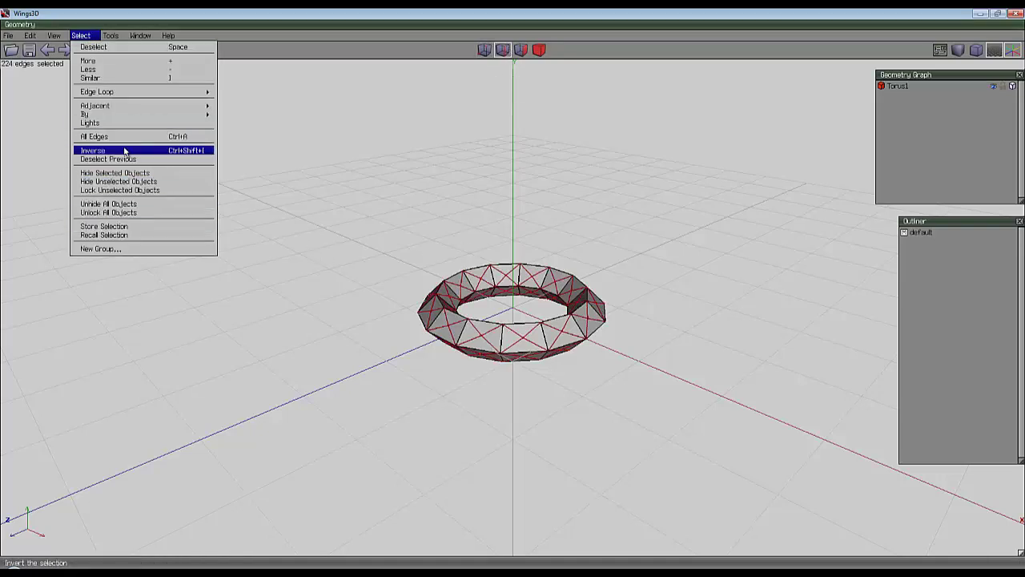
click(125, 159)
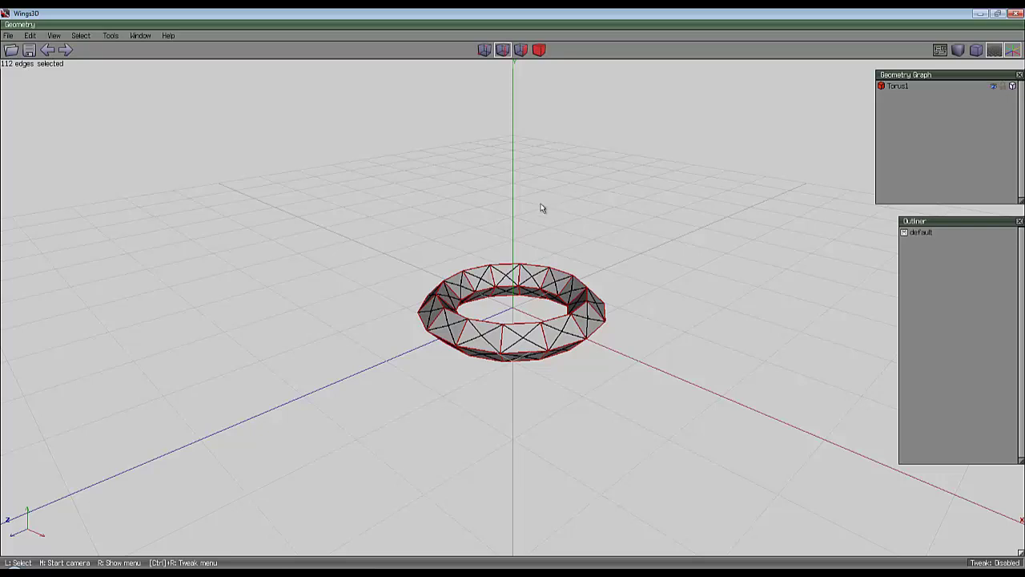
key(BackSpace)
Step: Select the spiral edge loop through a front diagonal edge of the torus and bevel it by 0.1
scroll(573, 216, up, 4)
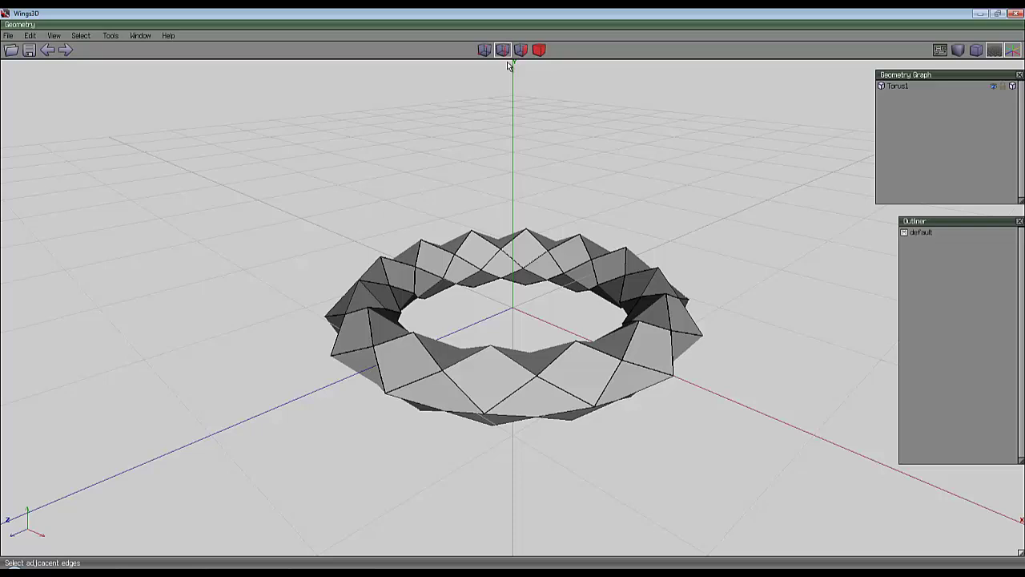
click(517, 400)
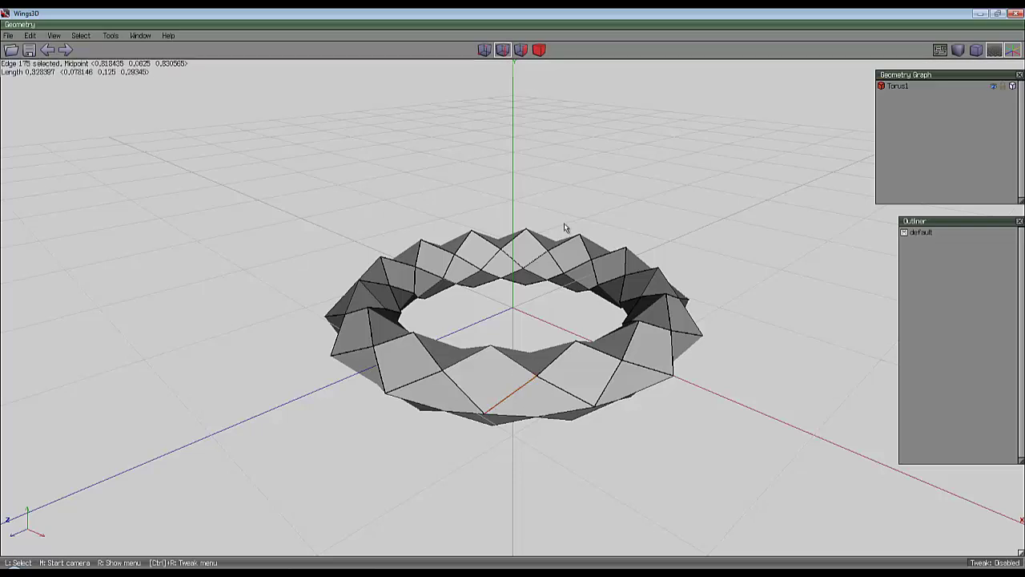
key(l)
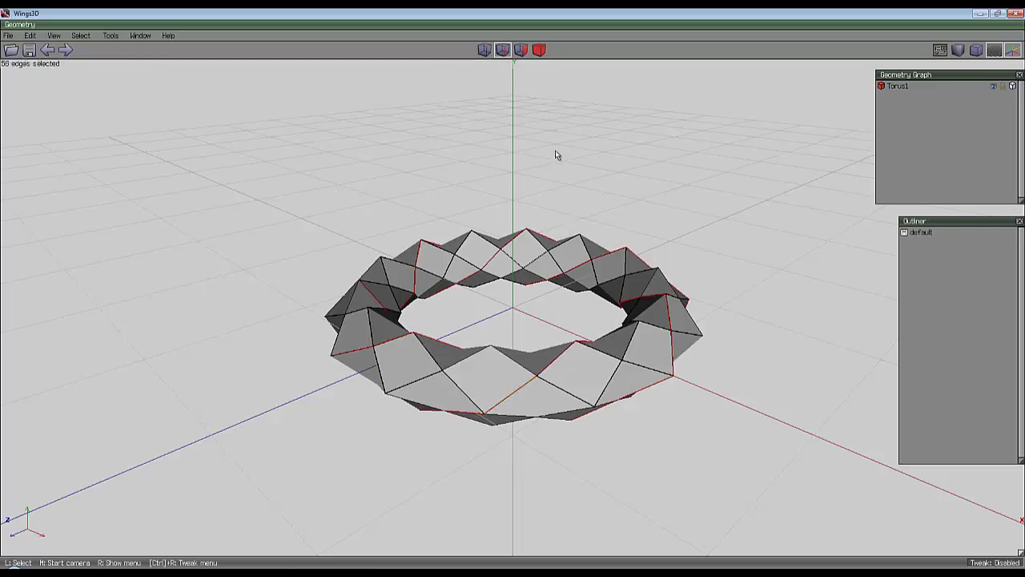
right_click(557, 154)
click(557, 295)
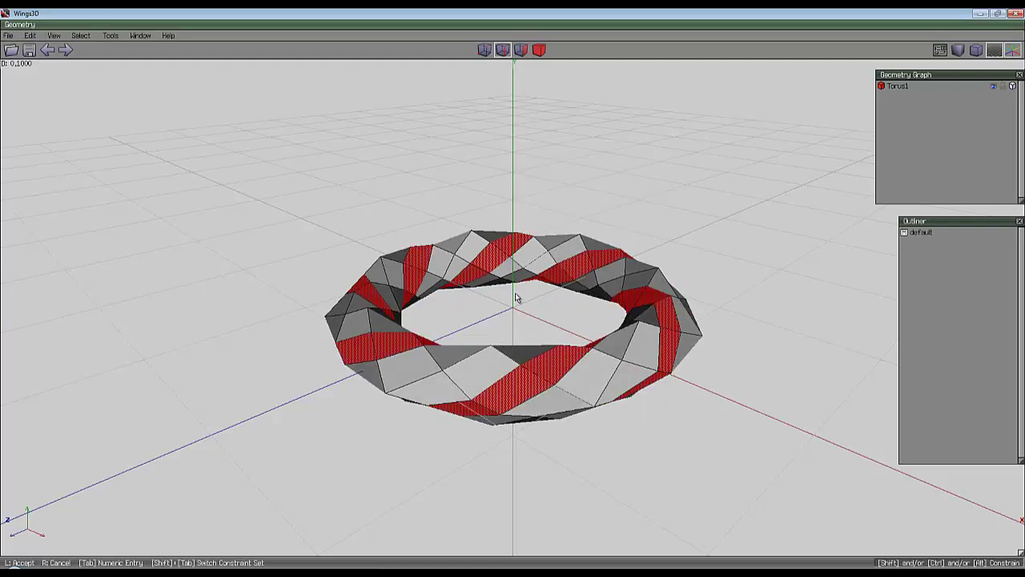
click(517, 298)
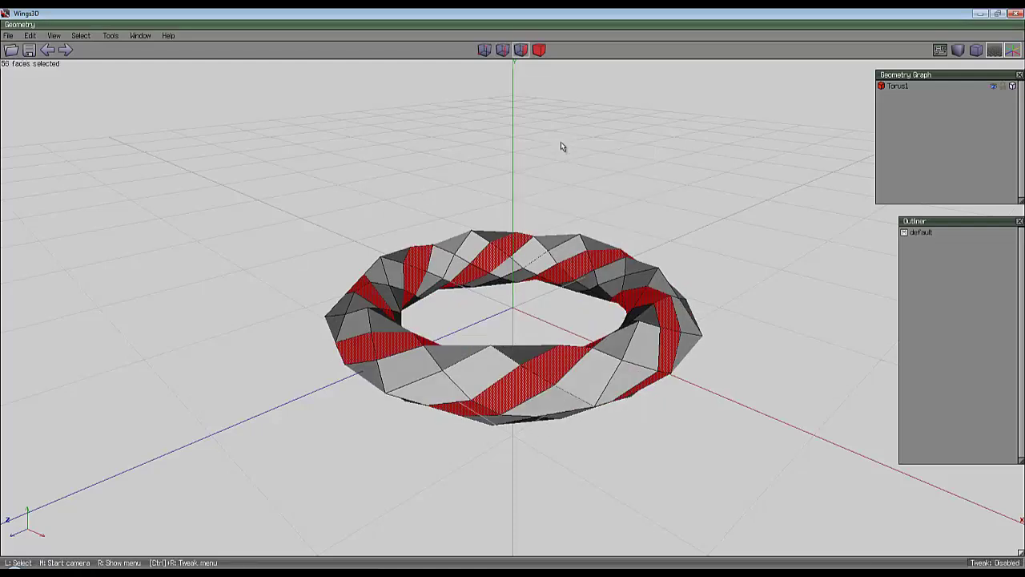
Step: Extract the bevelled spiral faces along their normals as a separate object and hide the original torus
right_click(560, 145)
click(568, 237)
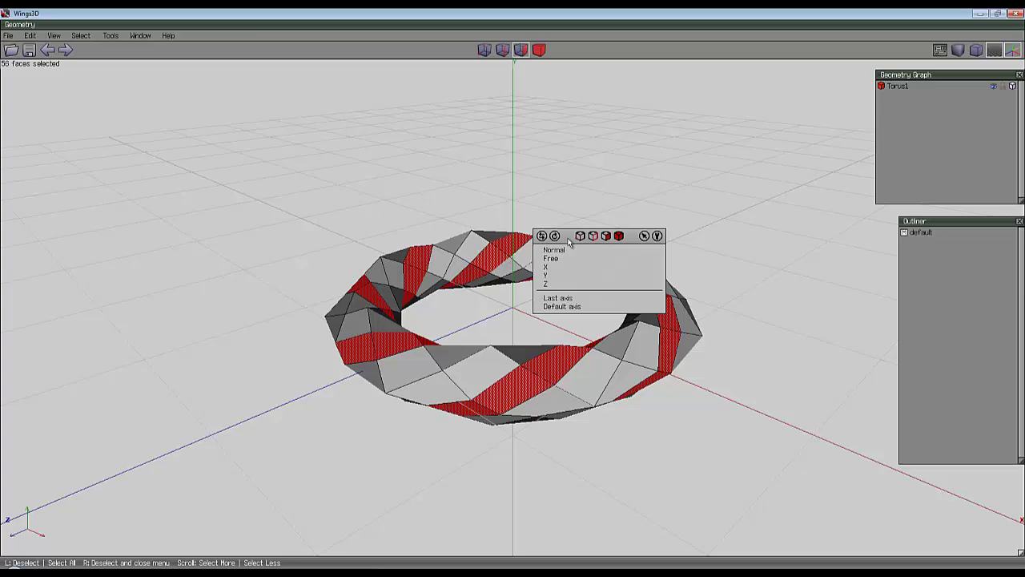
click(570, 246)
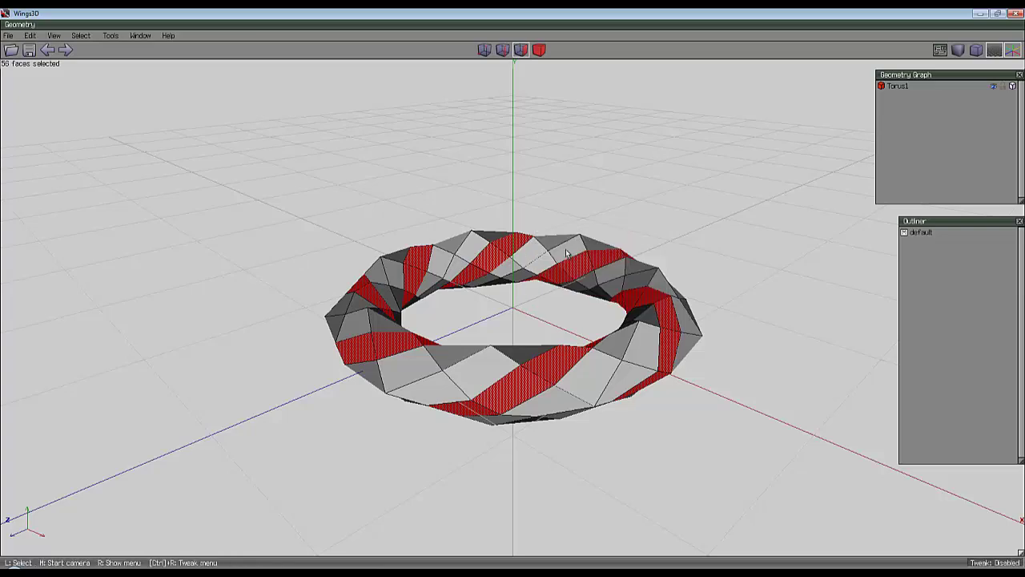
click(515, 298)
middle_click(515, 298)
click(515, 298)
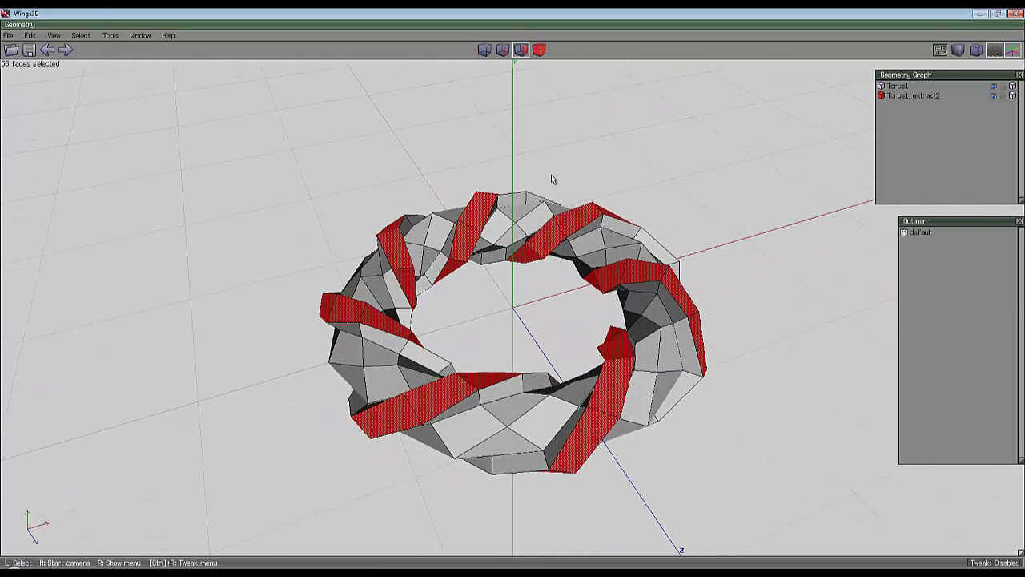
click(993, 85)
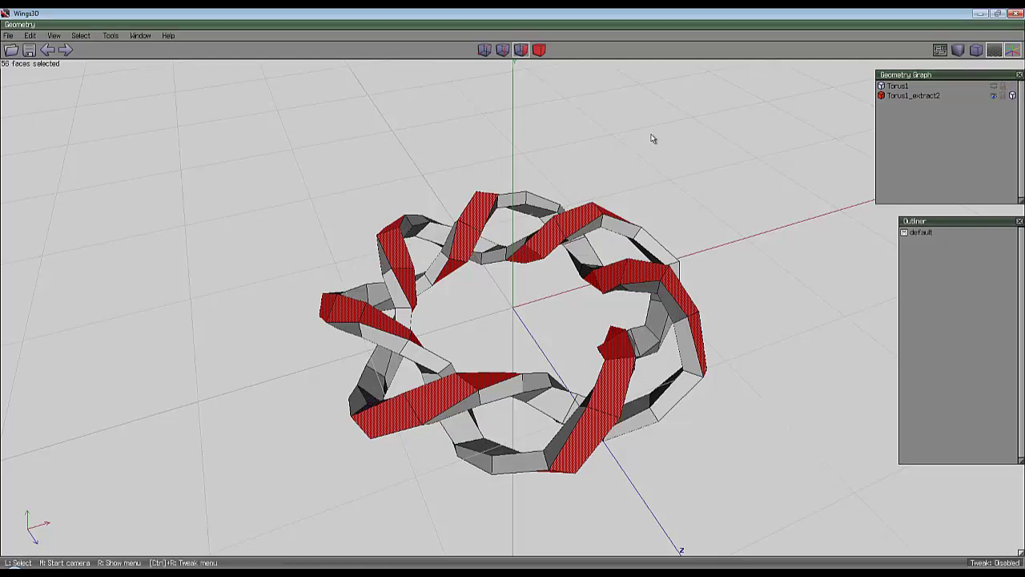
key(space)
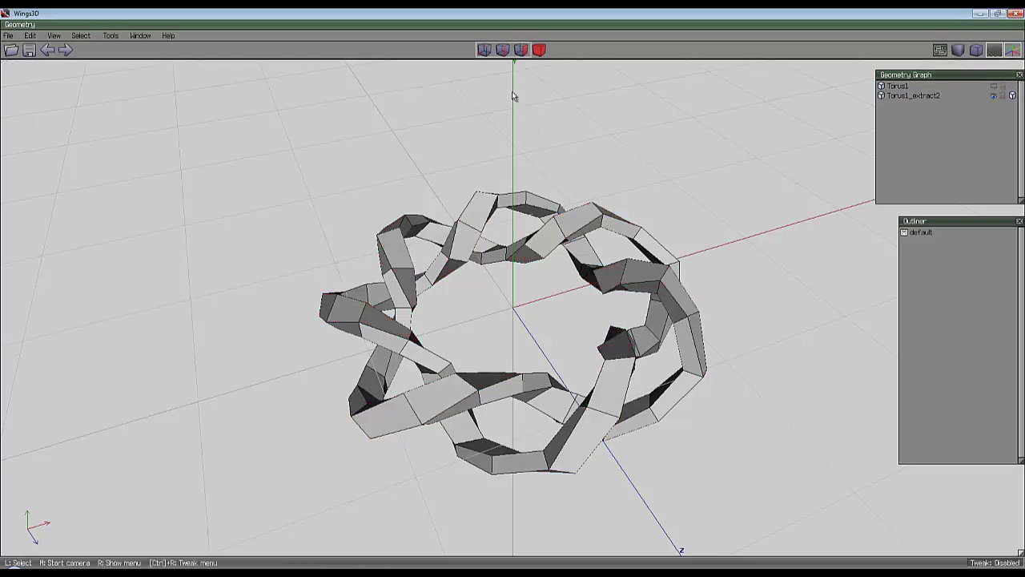
Step: Select all cross-section edge loops along the extracted strands and circularise them with a diametric factor of about 2.52
click(503, 50)
click(464, 228)
click(467, 232)
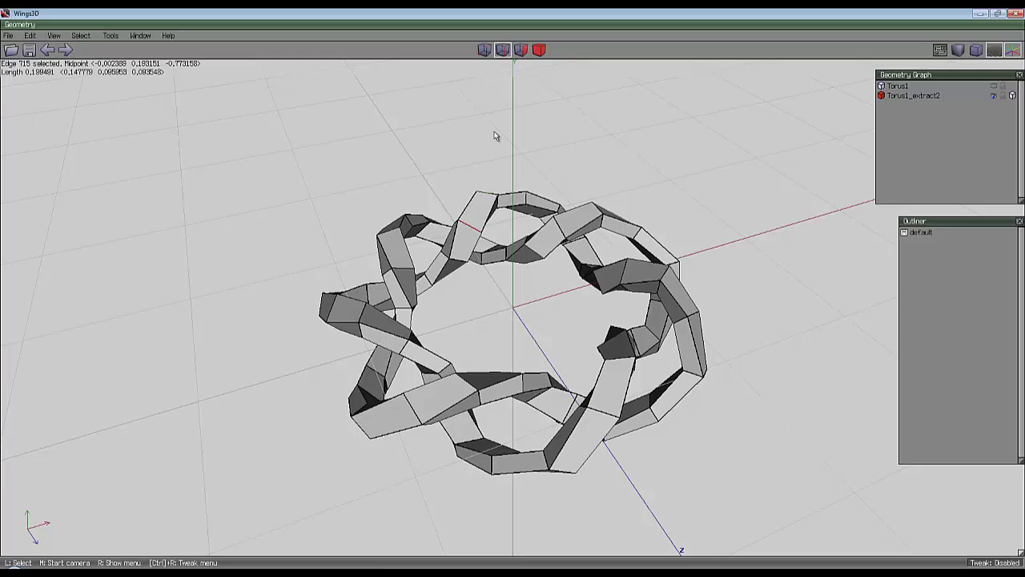
key(g)
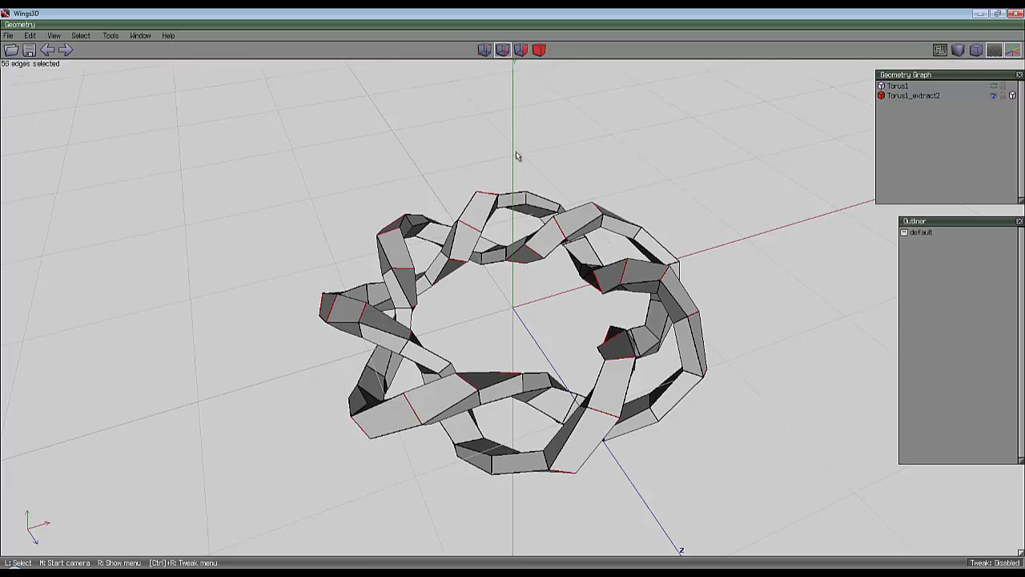
key(l)
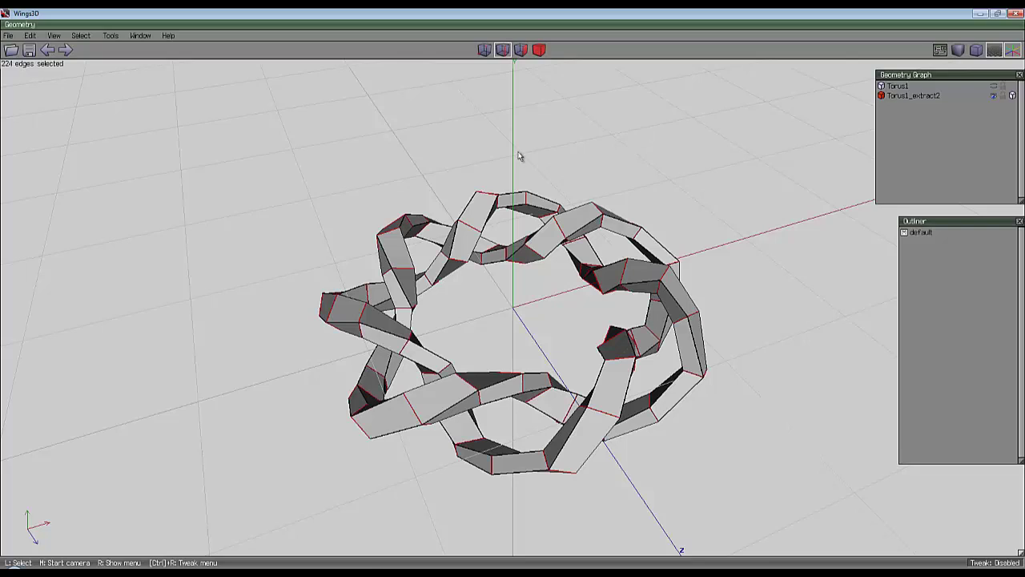
right_click(527, 152)
click(525, 362)
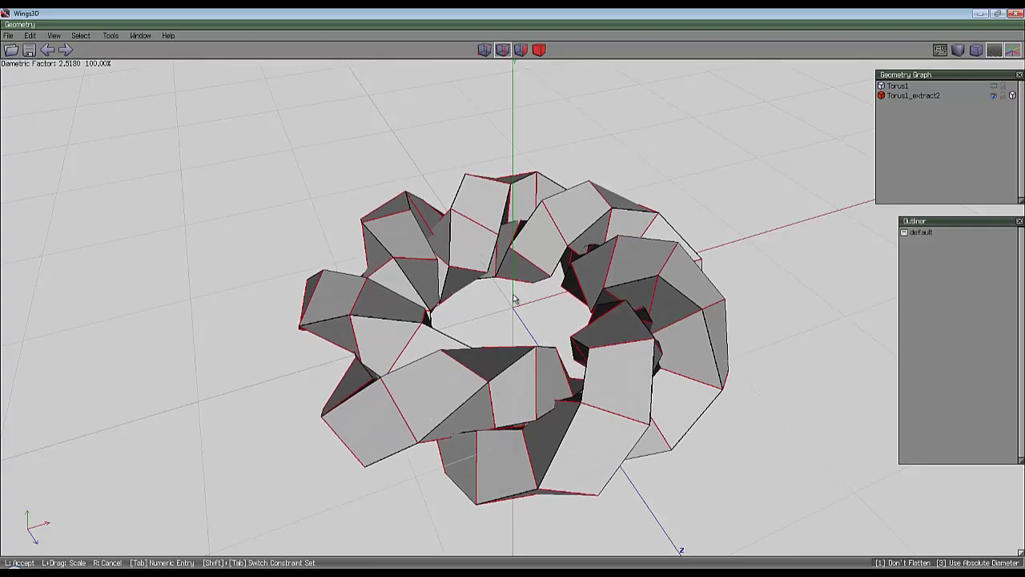
click(519, 301)
Step: Smooth the whole extracted knot object twice and clear the selection
middle_click(489, 312)
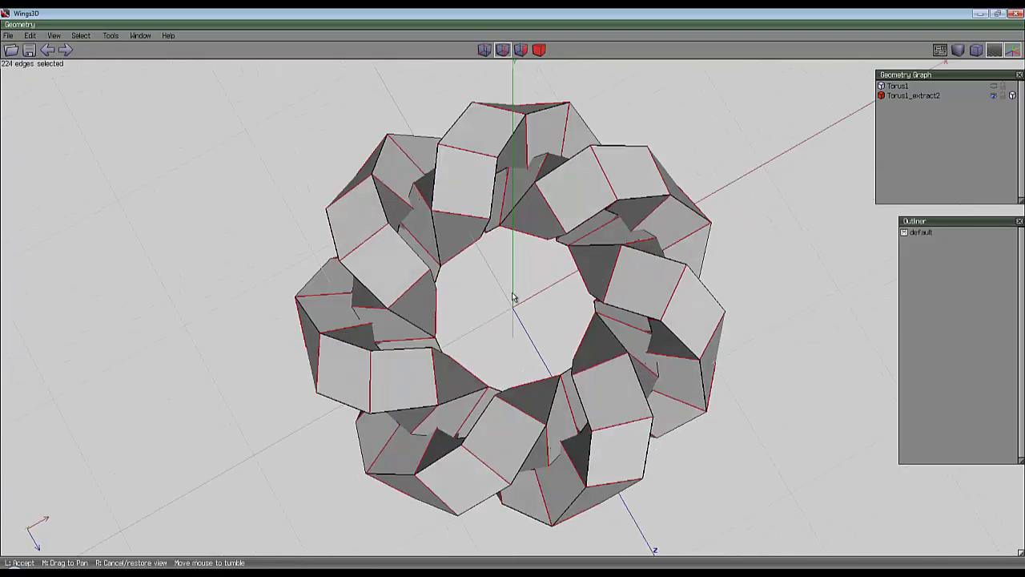
scroll(515, 299, down, 3)
click(515, 299)
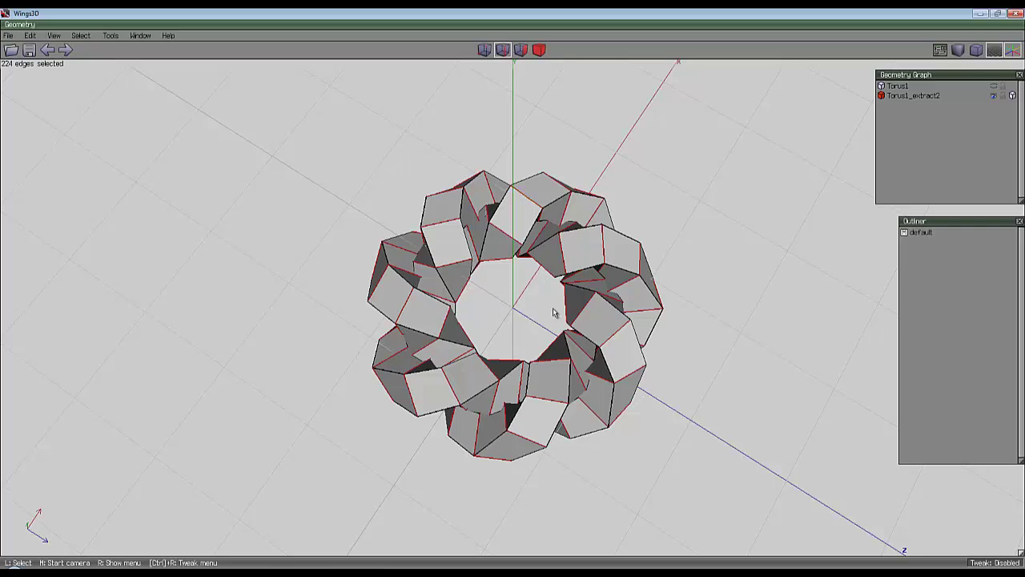
click(540, 49)
key(s)
key(s)
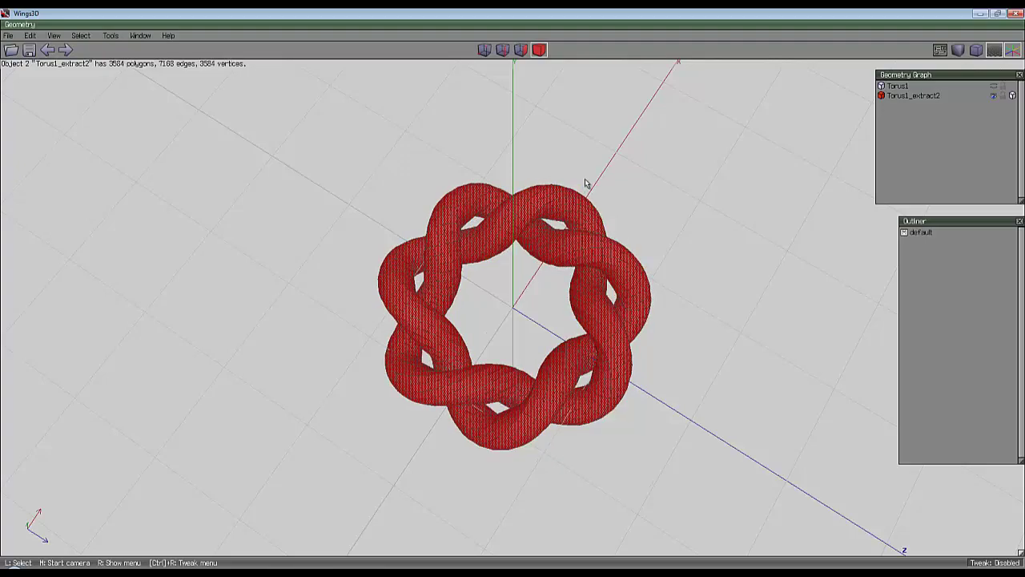
key(space)
Step: Apply one more smoothing pass to the knot and deselect it
middle_click(584, 183)
scroll(585, 183, up, 5)
click(585, 182)
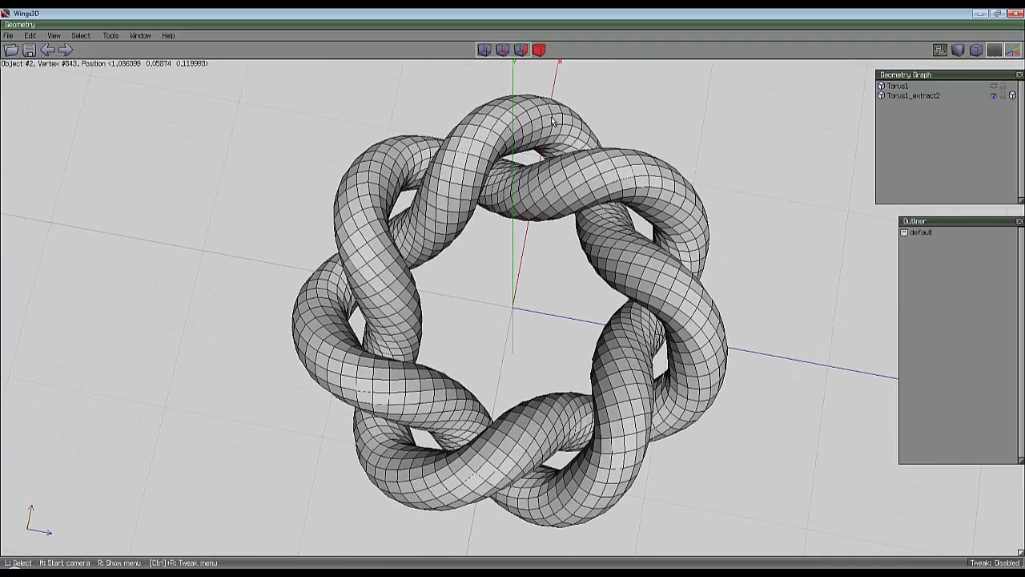
click(587, 132)
key(s)
key(space)
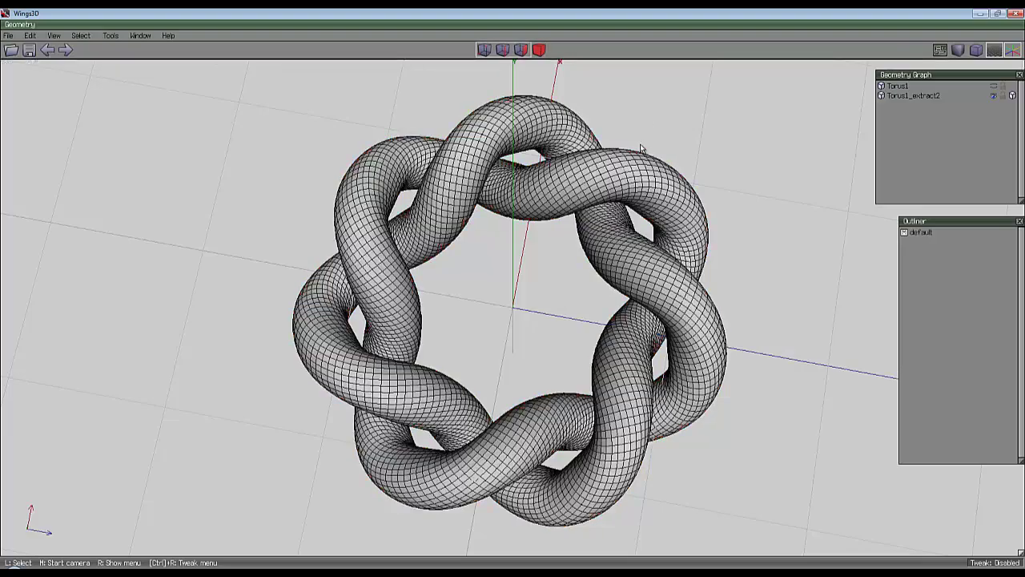
Step: Display the knot in smooth shading and examine its interwoven strands from above and from the side
middle_click(641, 149)
click(514, 300)
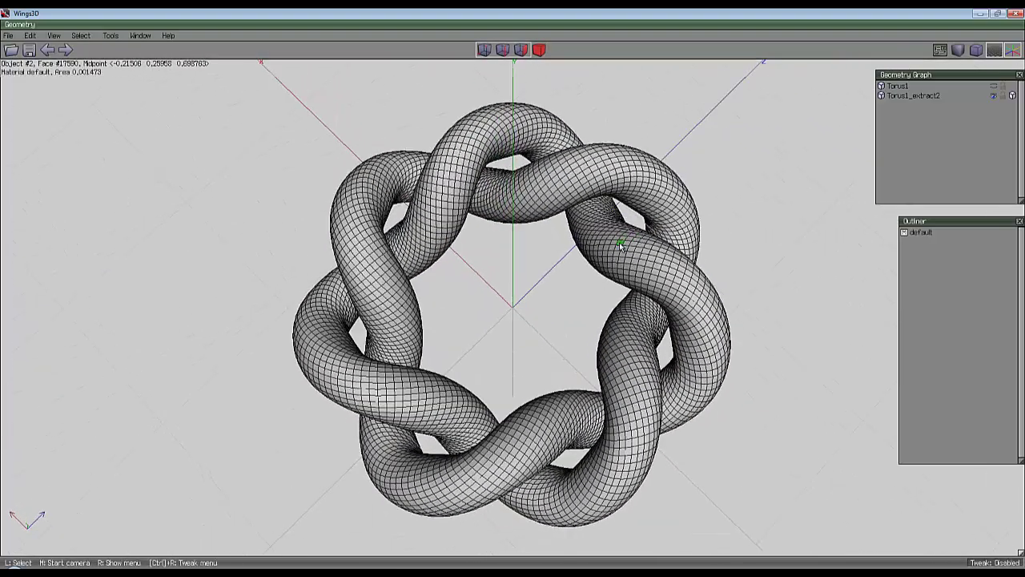
key(Tab)
middle_click(546, 294)
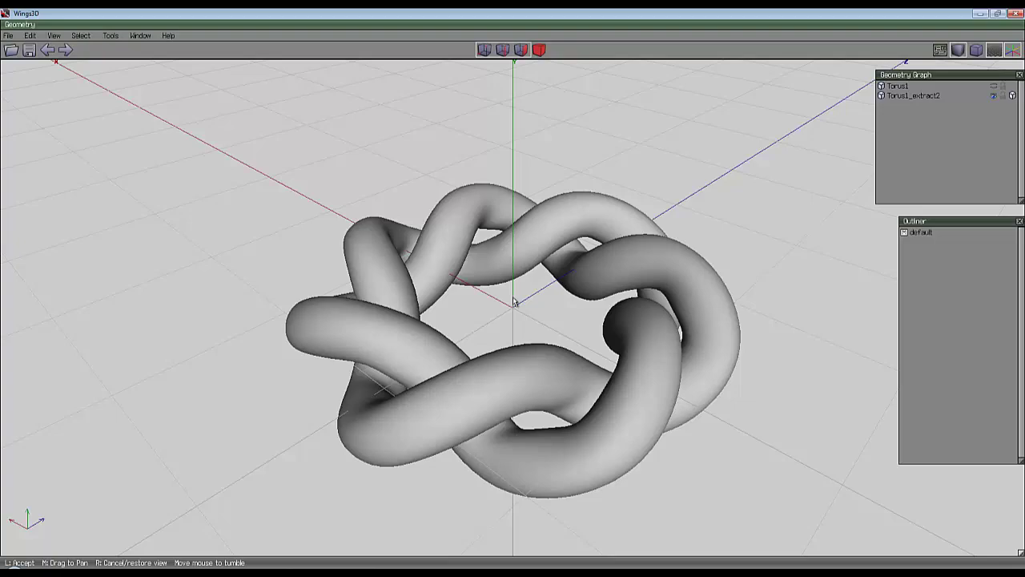
Step: Return the knot from smooth shading to its edged mesh display and examine it from above and at an angle
click(529, 310)
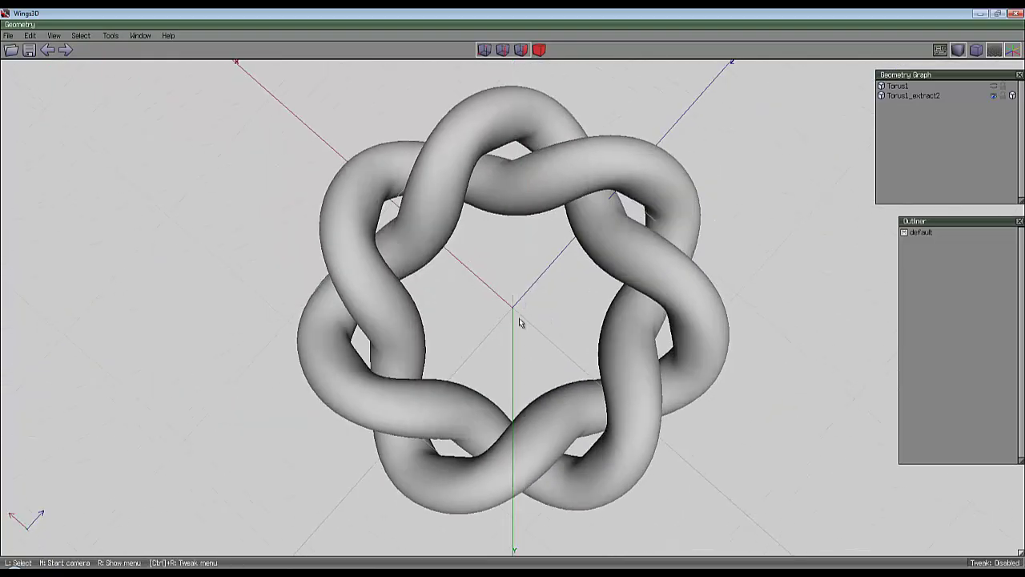
key(Tab)
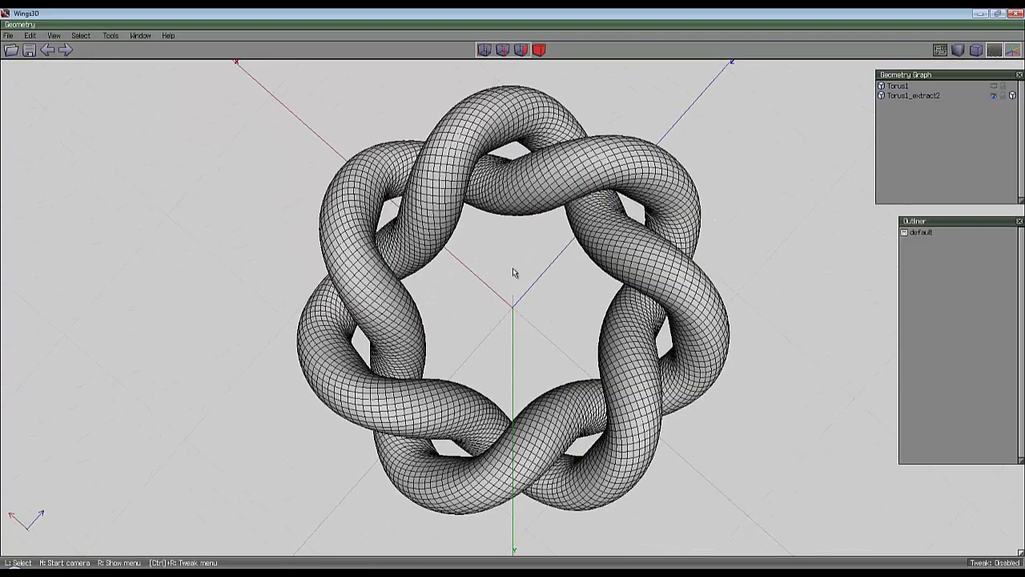
middle_click(514, 272)
click(457, 176)
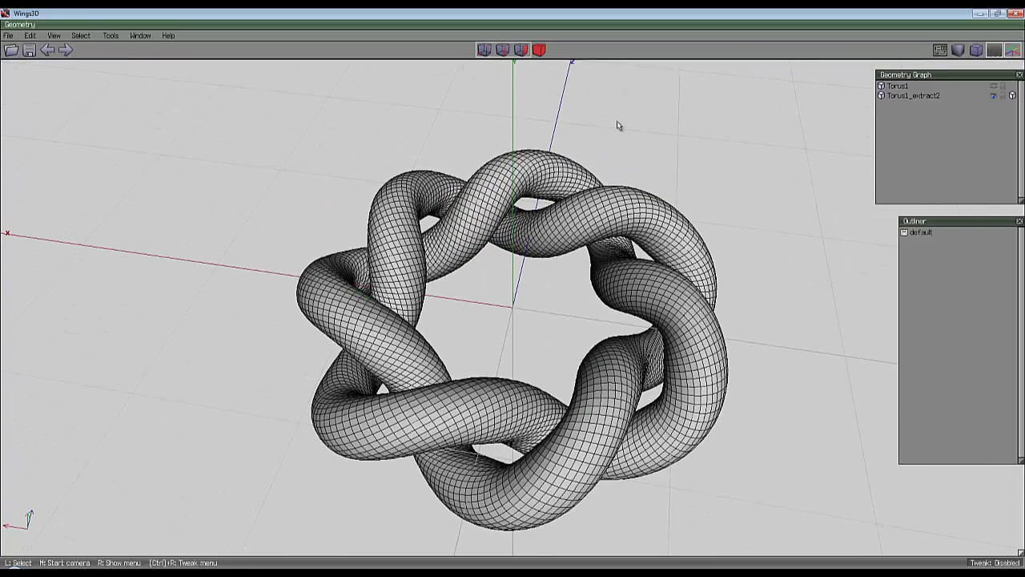
middle_click(505, 315)
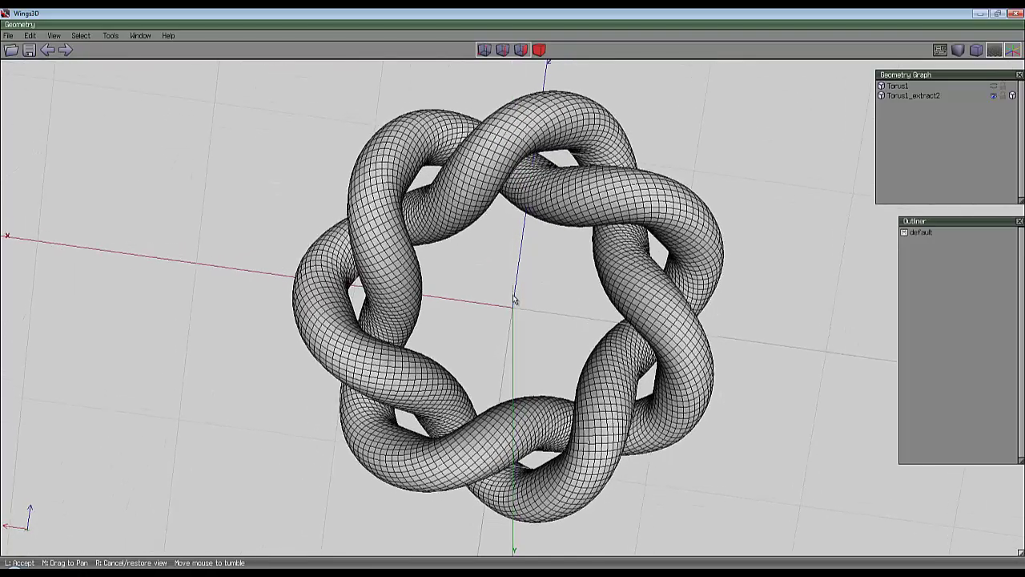
click(513, 298)
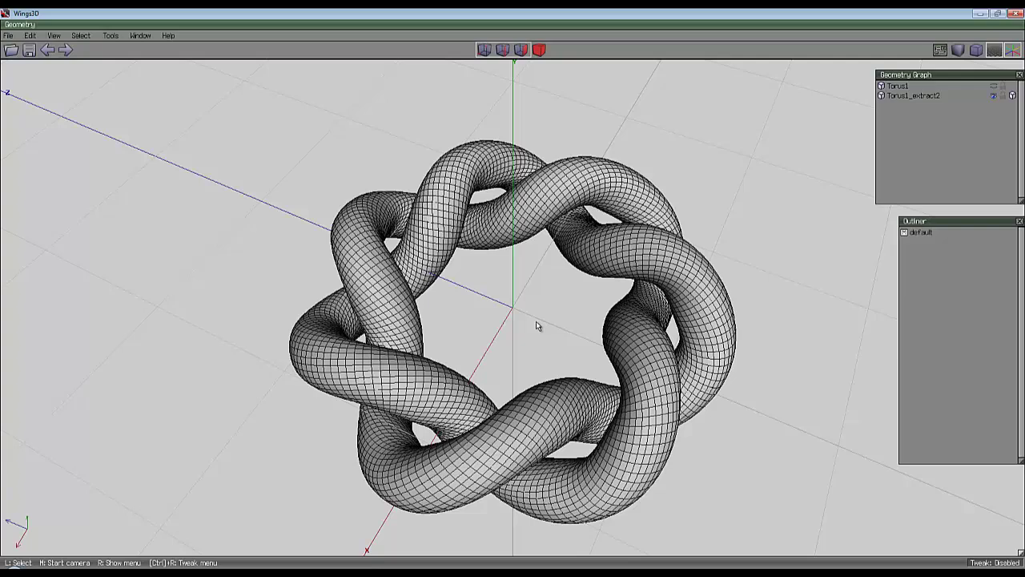
Step: Undo the last smoothing passes of the knot to get back to its coarser, once-smoothed mesh
key(ctrl+a)
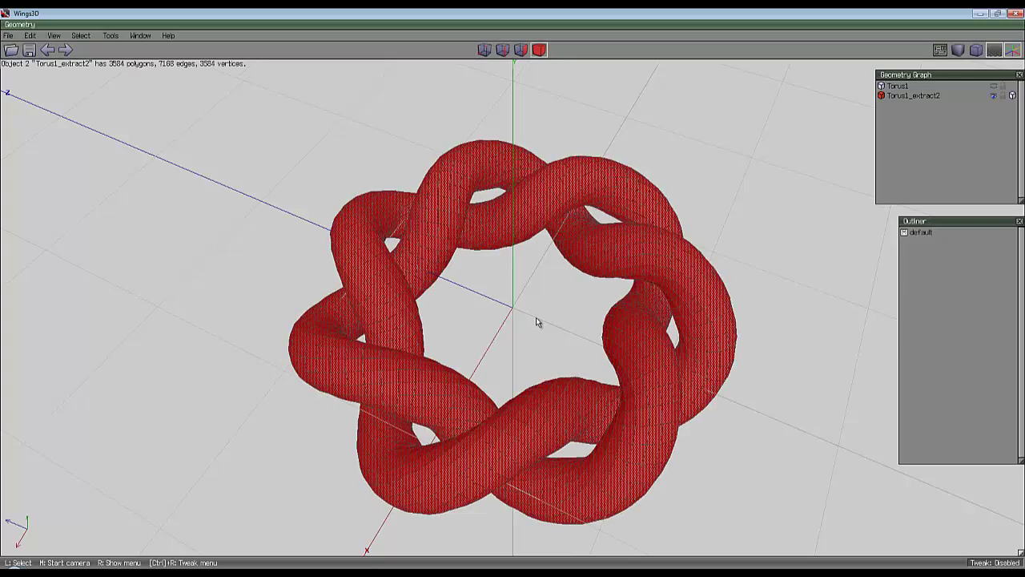
key(ctrl+alt+z)
key(ctrl+alt+z)
key(ctrl+alt+z)
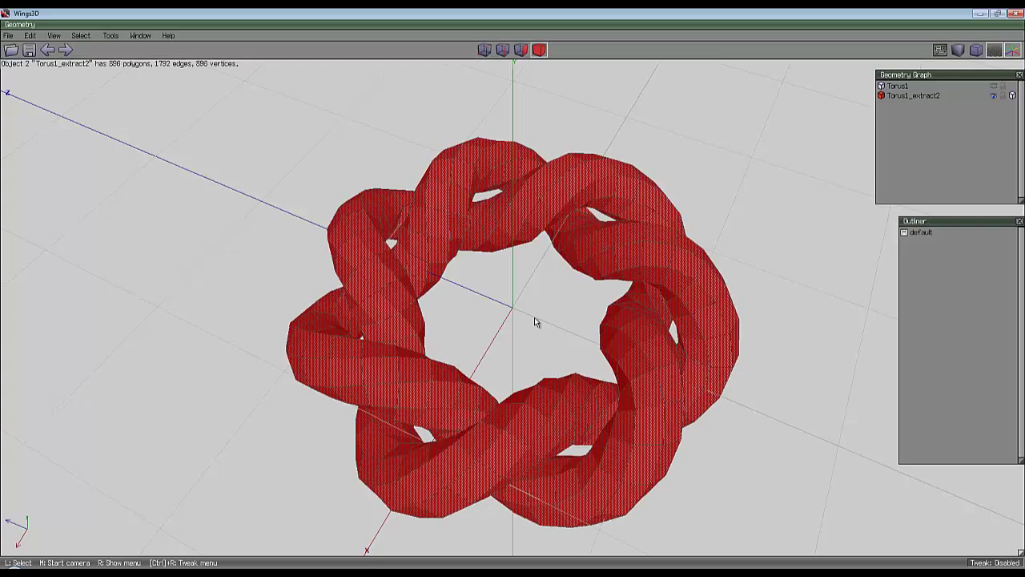
key(ctrl+alt+z)
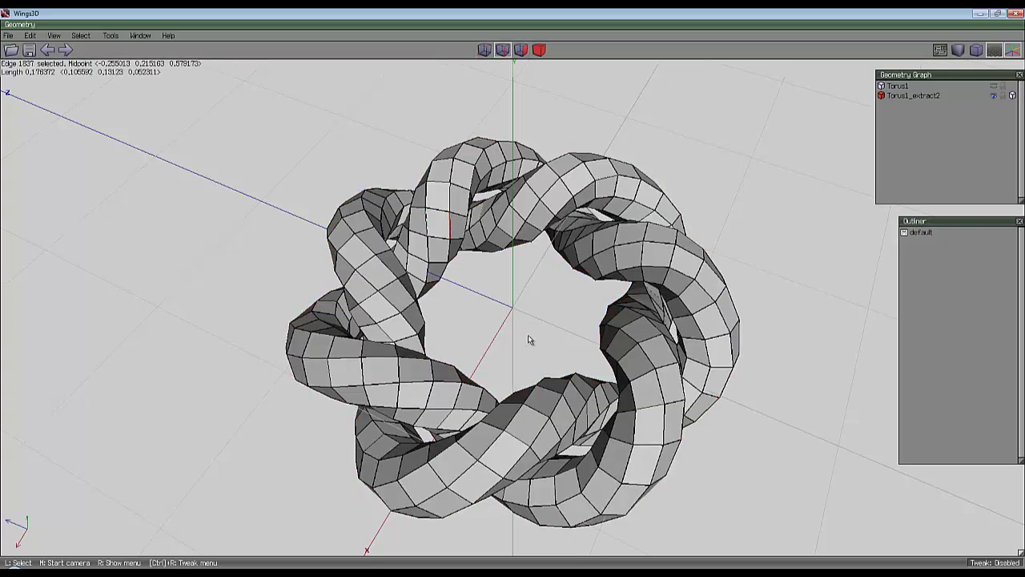
Step: Bevel one continuous lengthwise edge loop along the strands, then select the whole knot object
key(l)
right_click(517, 259)
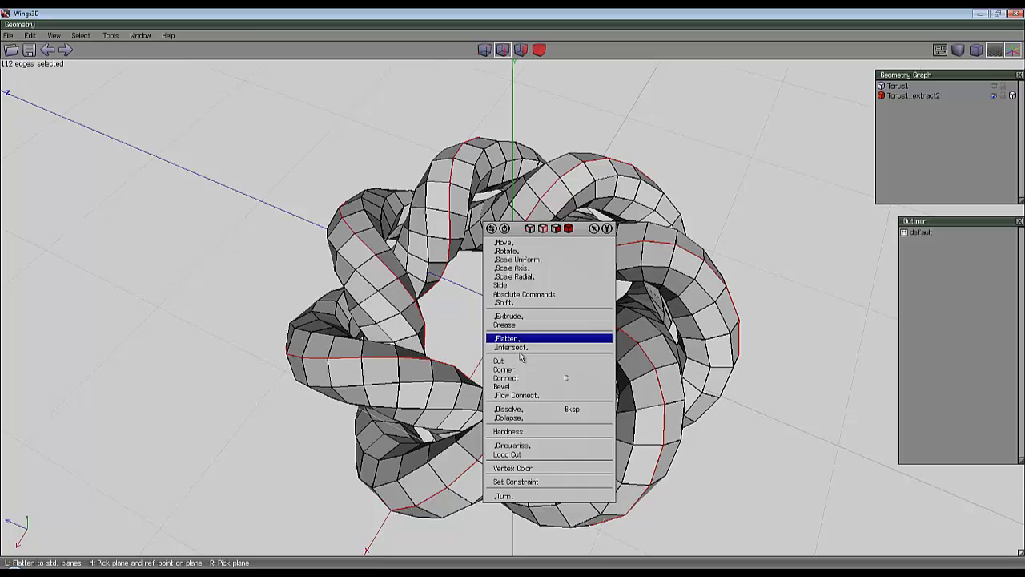
click(550, 385)
click(538, 75)
click(539, 50)
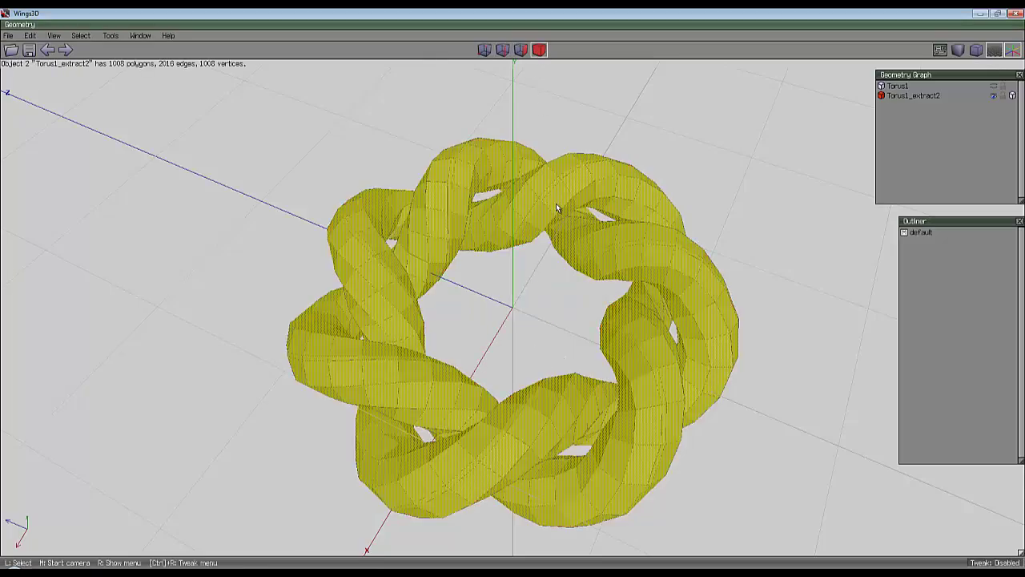
Step: Smooth the whole beveled knot twice, clear the selection and inspect the result from above
key(s)
key(s)
key(space)
middle_click(558, 334)
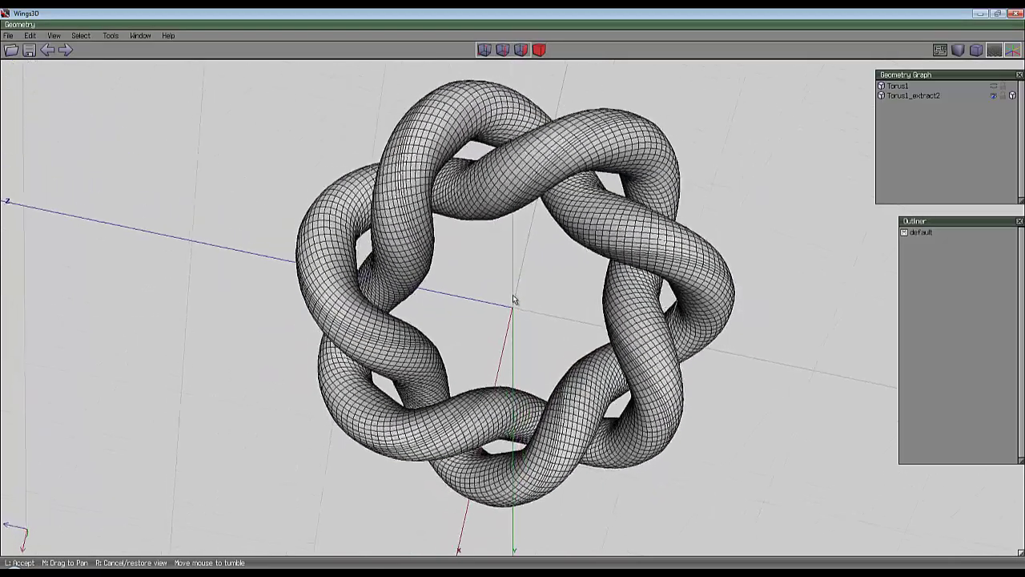
click(514, 297)
Step: Undo the added smoothing, the edge bevel and the first smoothing back to the angular low-resolution knot, with nothing selected
key(ctrl+alt+z)
key(ctrl+alt+z)
key(ctrl+alt+z)
key(ctrl+alt+z)
key(ctrl+z)
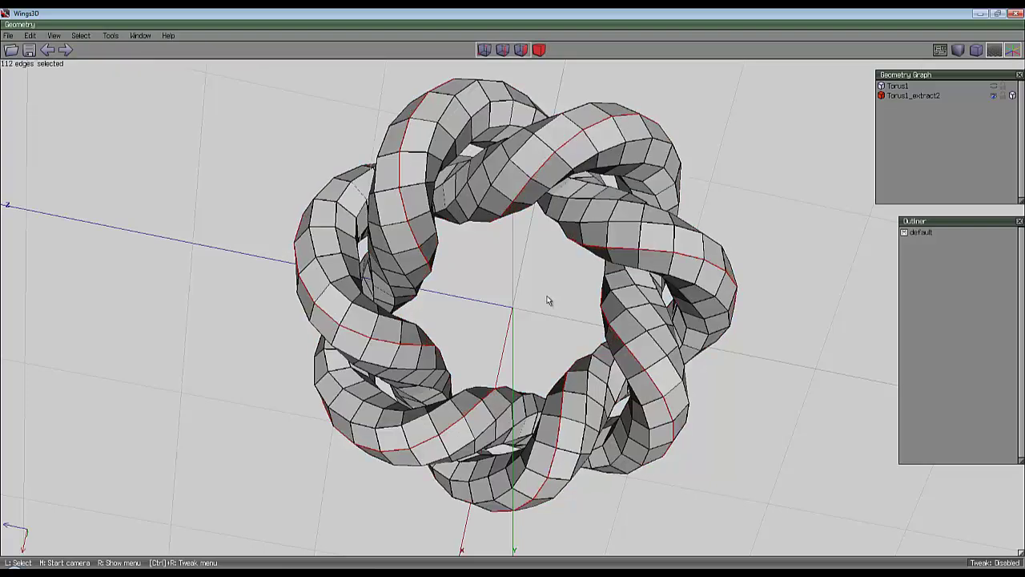
key(ctrl+alt+z)
key(ctrl+alt+z)
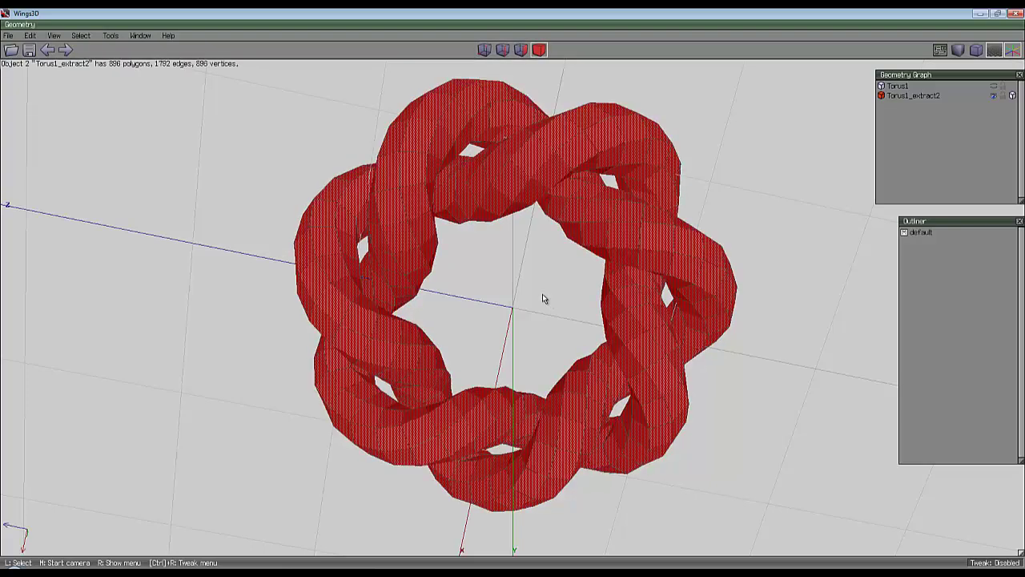
middle_click(543, 295)
click(514, 296)
key(ctrl+alt+z)
key(space)
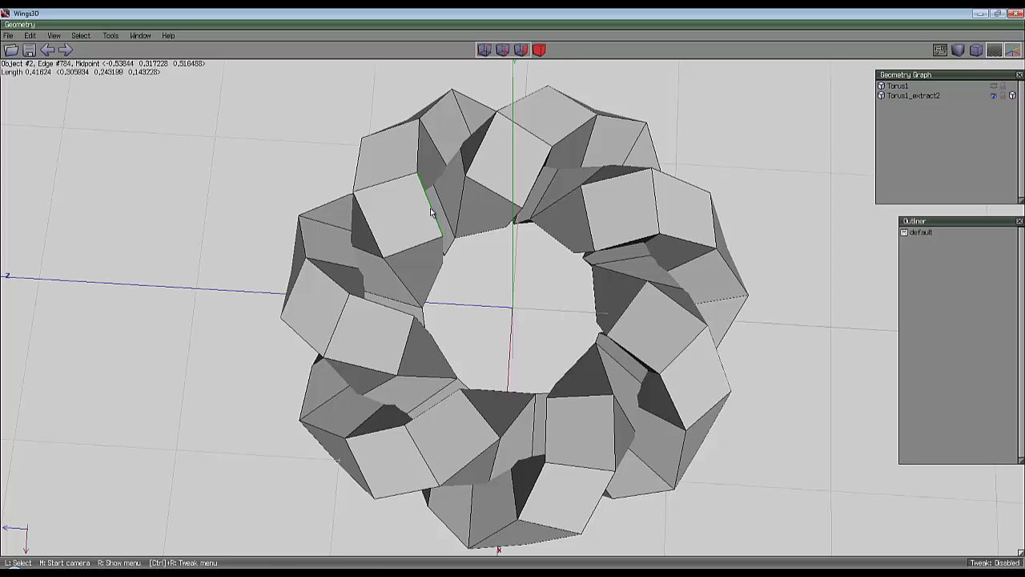
Step: Bevel one lengthwise edge loop on the unsmoothed, angular knot into a narrow face strip
click(433, 210)
key(l)
right_click(478, 169)
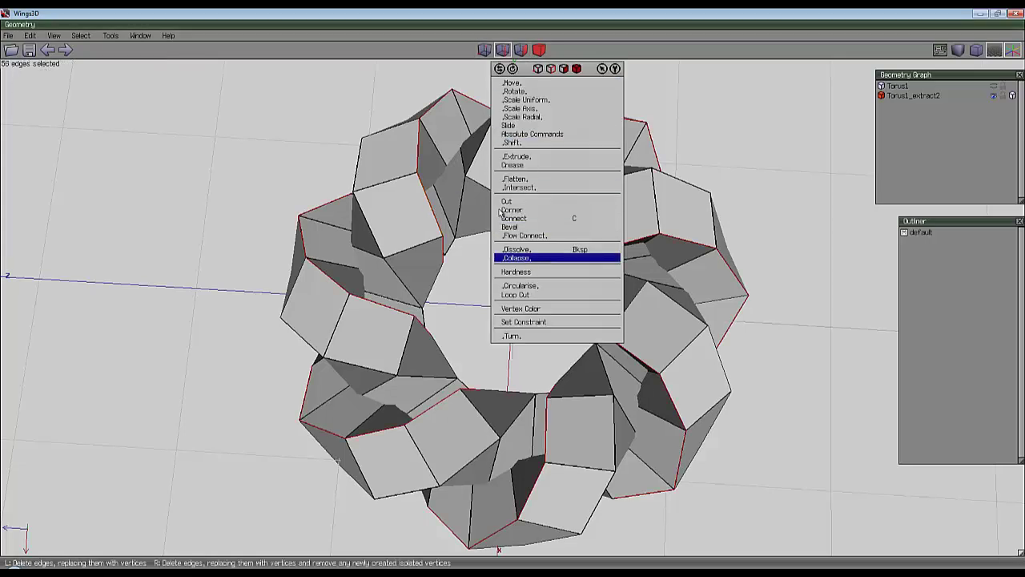
click(520, 220)
click(515, 299)
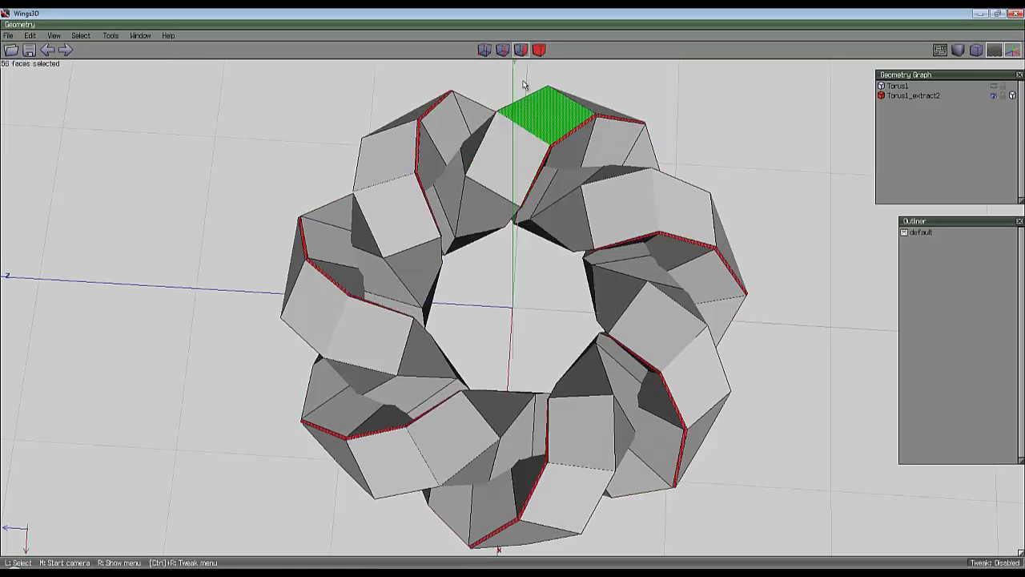
Step: Smooth the whole low-resolution knot with its beveled strip twice and examine the twisted strands
click(538, 50)
key(s)
middle_click(576, 206)
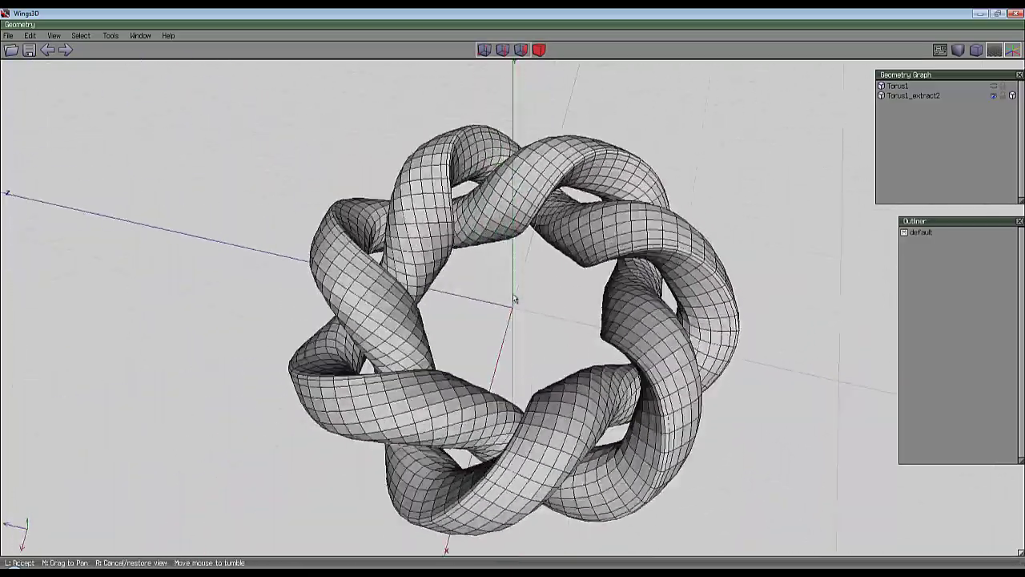
click(524, 331)
Step: Undo the smoothing and bevel of the low-resolution knot and restore the once-smoothed mesh without bevels
key(ctrl+alt+z)
key(ctrl+alt+z)
key(ctrl+alt+z)
key(ctrl+alt+z)
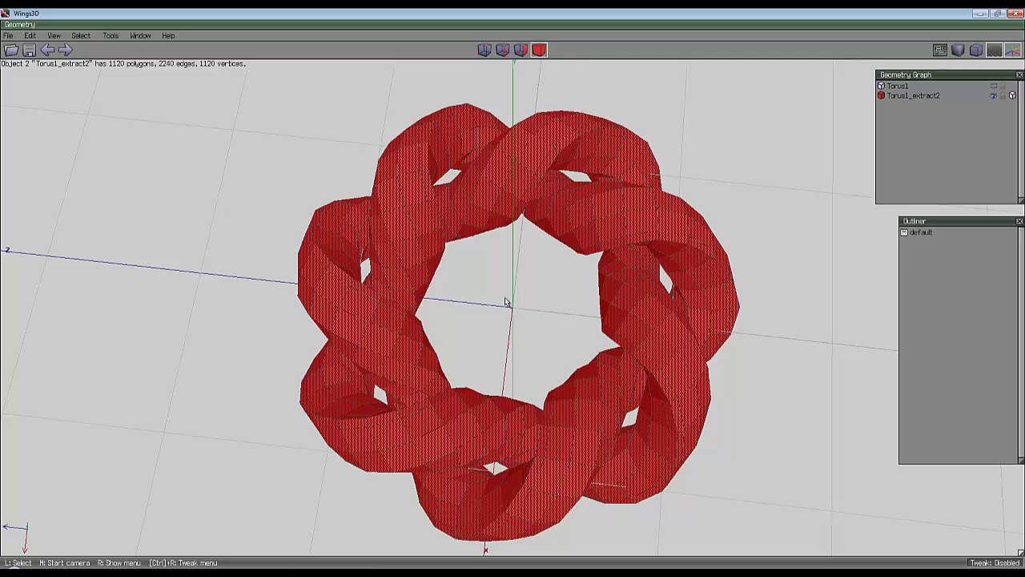
key(ctrl+alt+z)
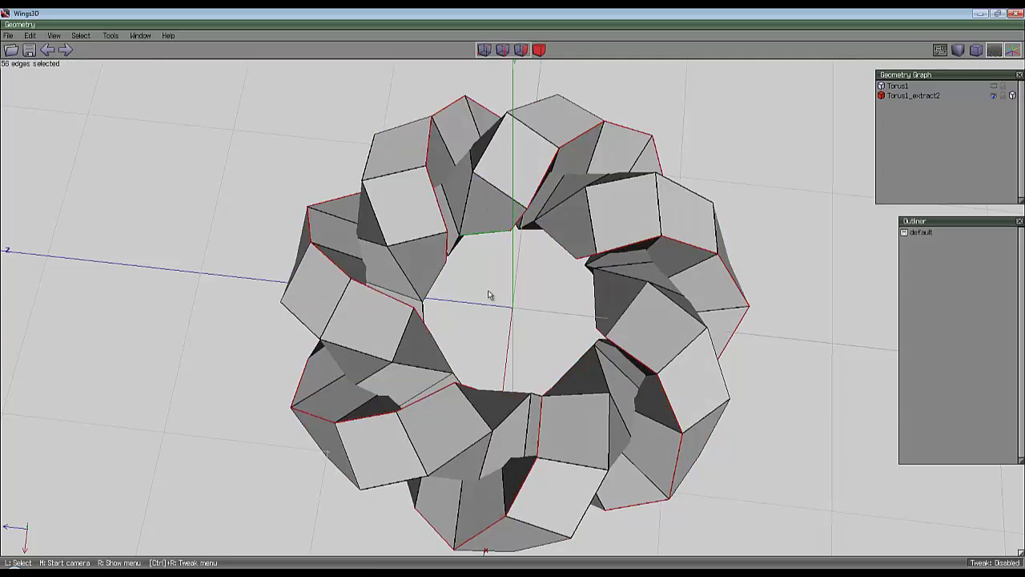
key(ctrl+shift+z)
key(ctrl+shift+z)
key(ctrl+shift+z)
key(ctrl+shift+z)
key(ctrl+shift+z)
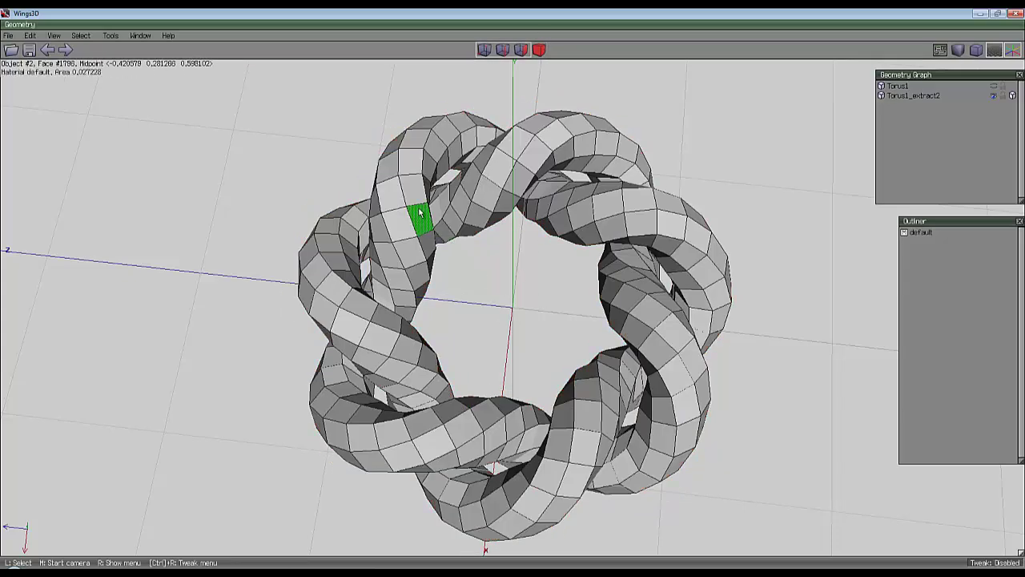
Step: Bevel every second lengthwise edge loop of the once-smoothed knot into narrow face strips
click(424, 192)
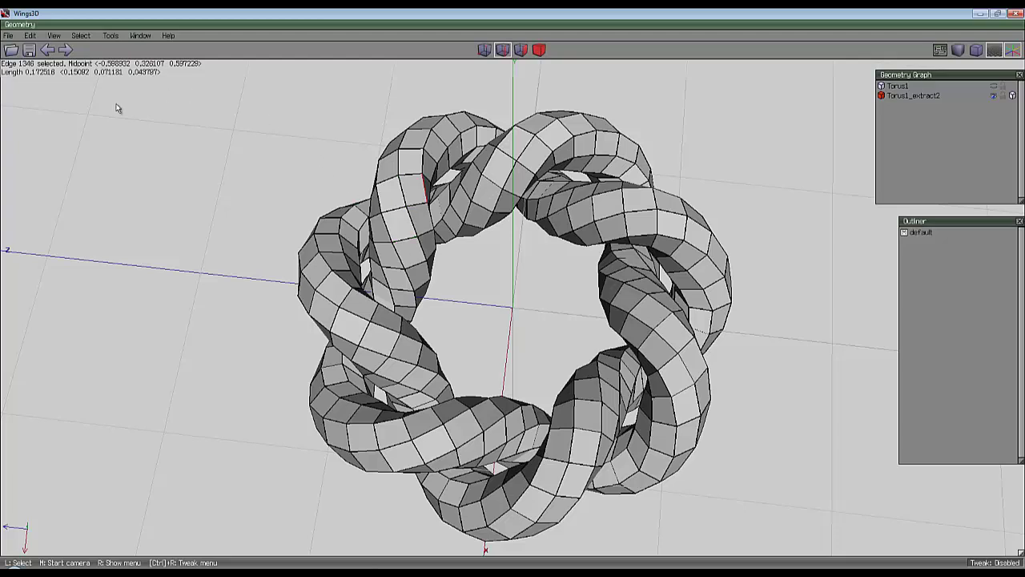
click(81, 35)
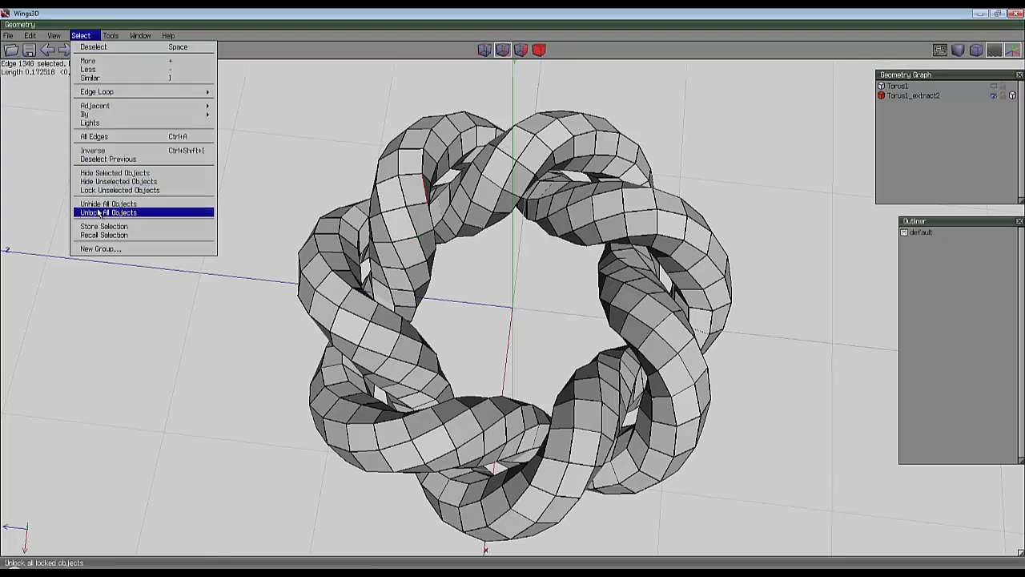
mouse_move(121, 92)
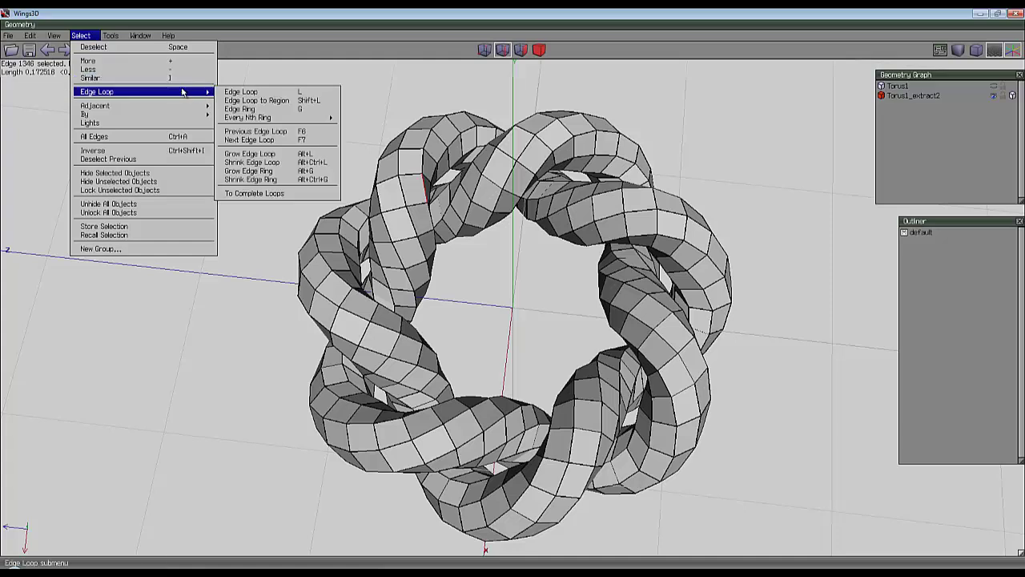
mouse_move(277, 117)
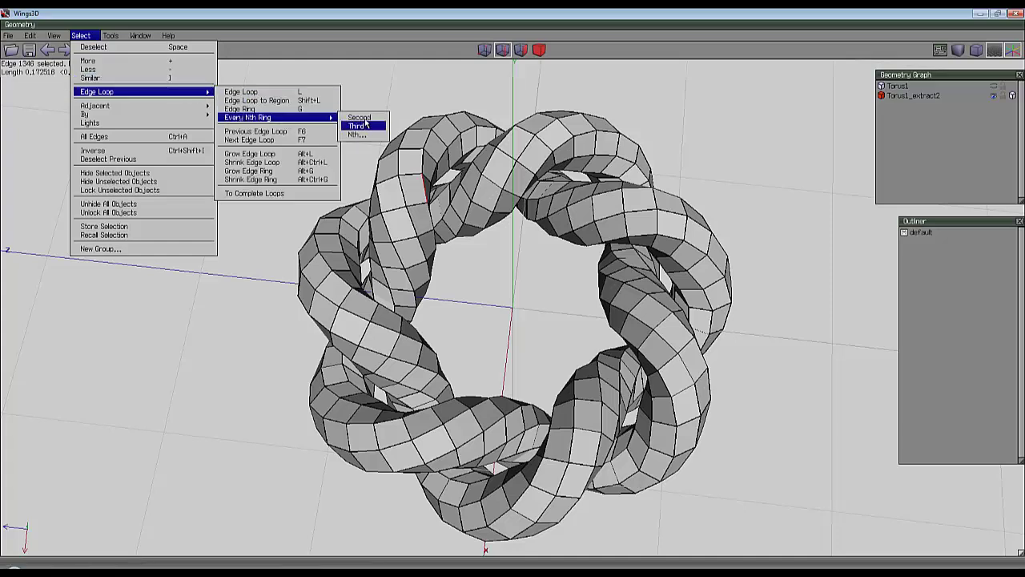
click(362, 118)
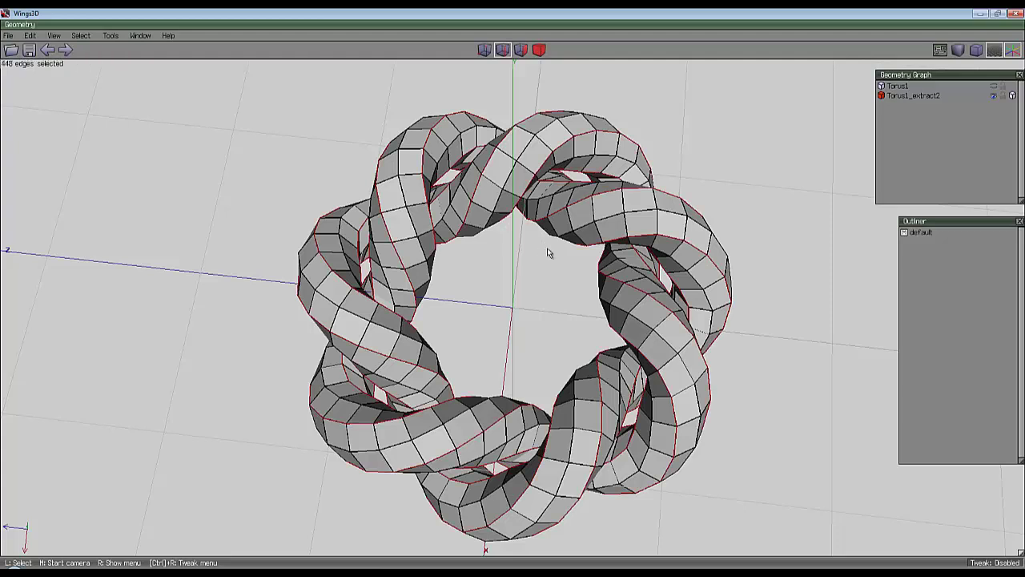
right_click(545, 279)
click(541, 435)
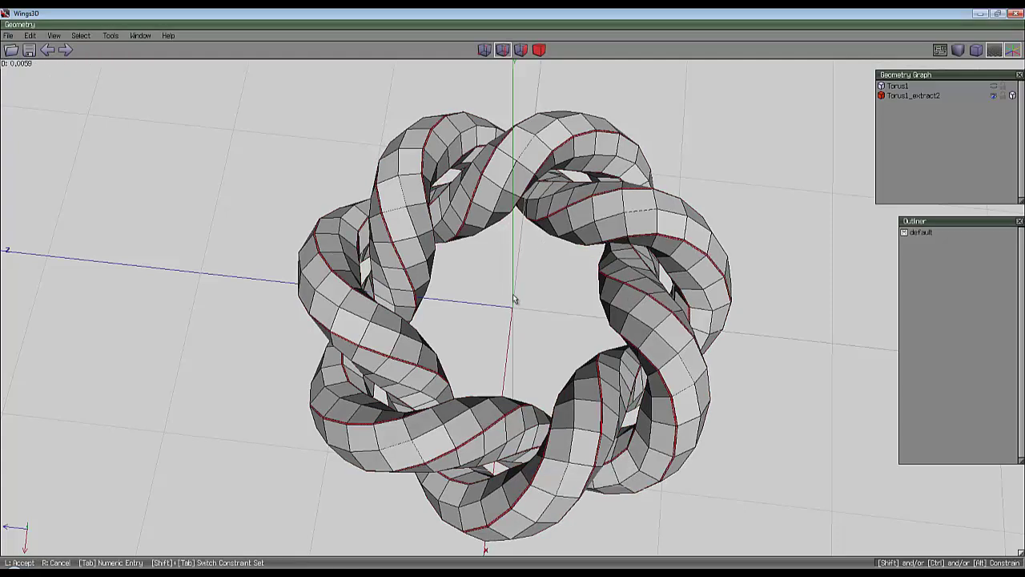
click(682, 98)
Step: Extract the narrow beveled face strips outward from the knot's surface as separate objects
right_click(727, 101)
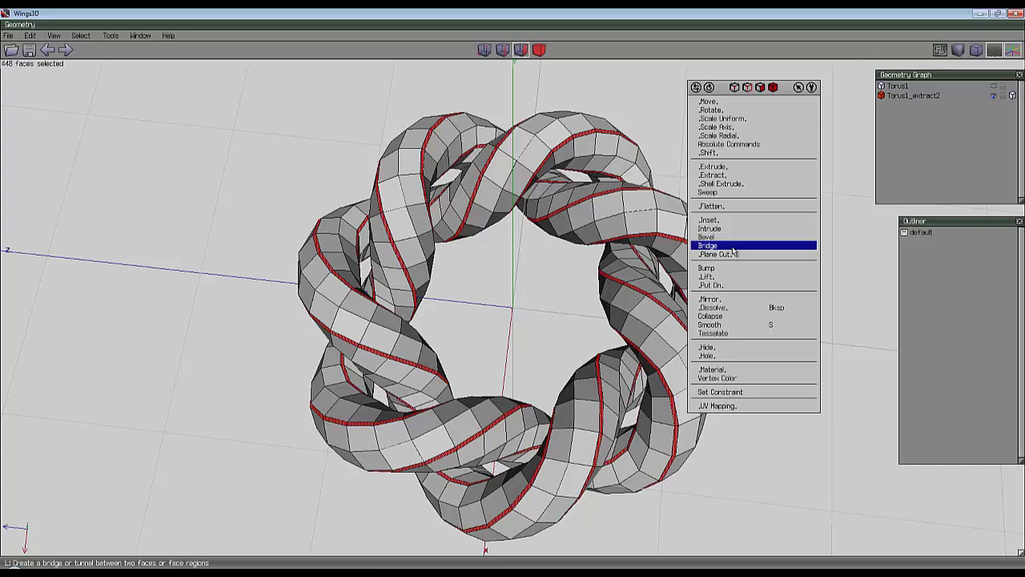
click(727, 183)
click(721, 196)
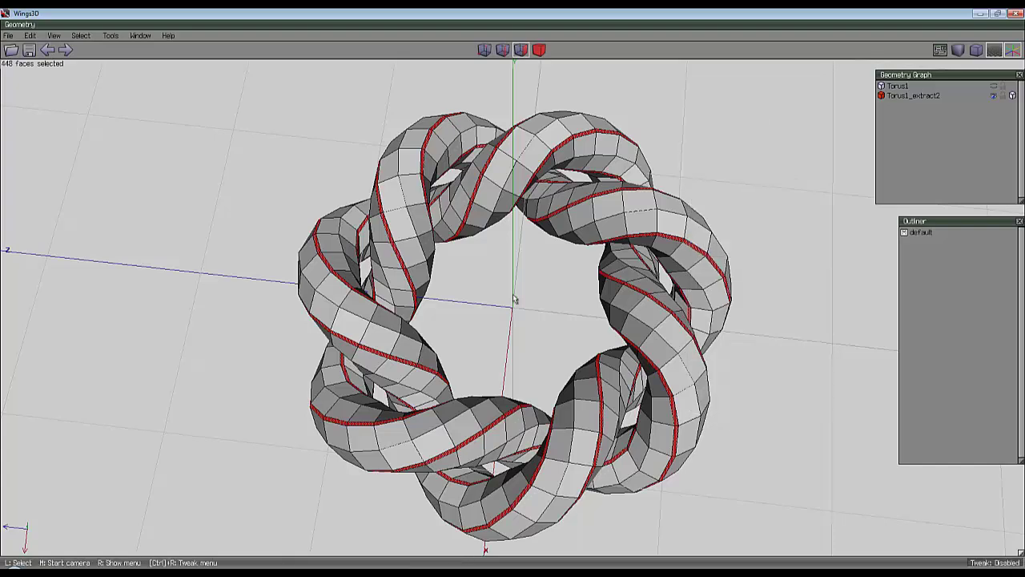
click(522, 305)
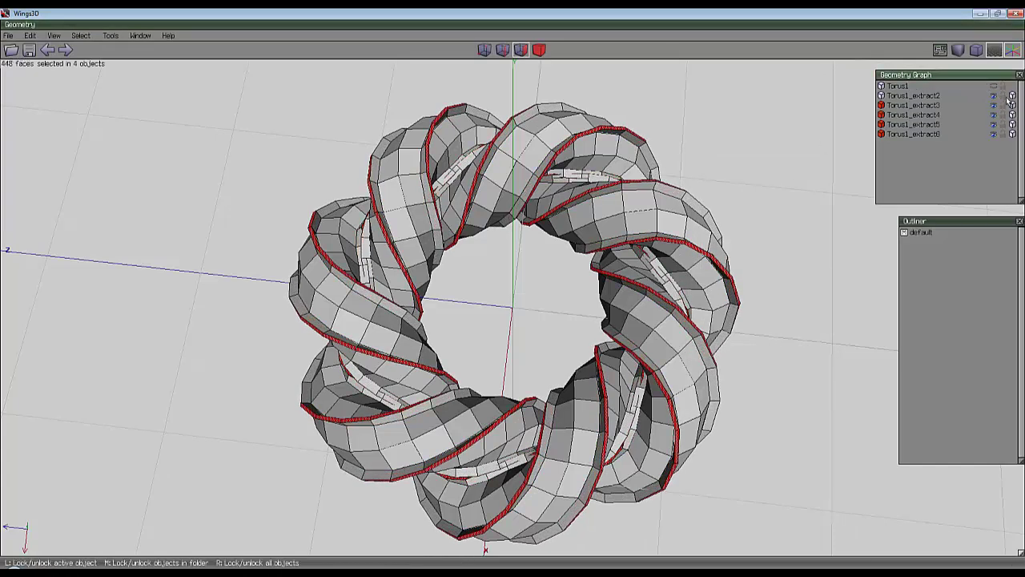
Step: Hide the source knot Torus1_extract2 so only the extracted bands are displayed, and clear the face selection
click(993, 95)
scroll(484, 142, up, 3)
middle_click(484, 142)
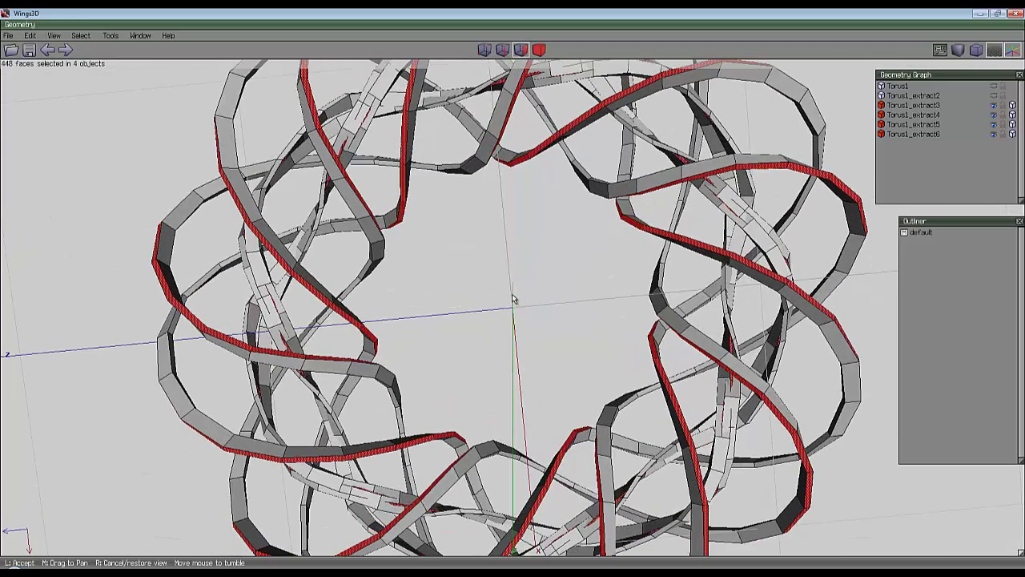
click(513, 299)
key(space)
Step: Select all cross-section edge loops of the four extracted bands and circularise them with a diametric factor of about 3.53
click(440, 155)
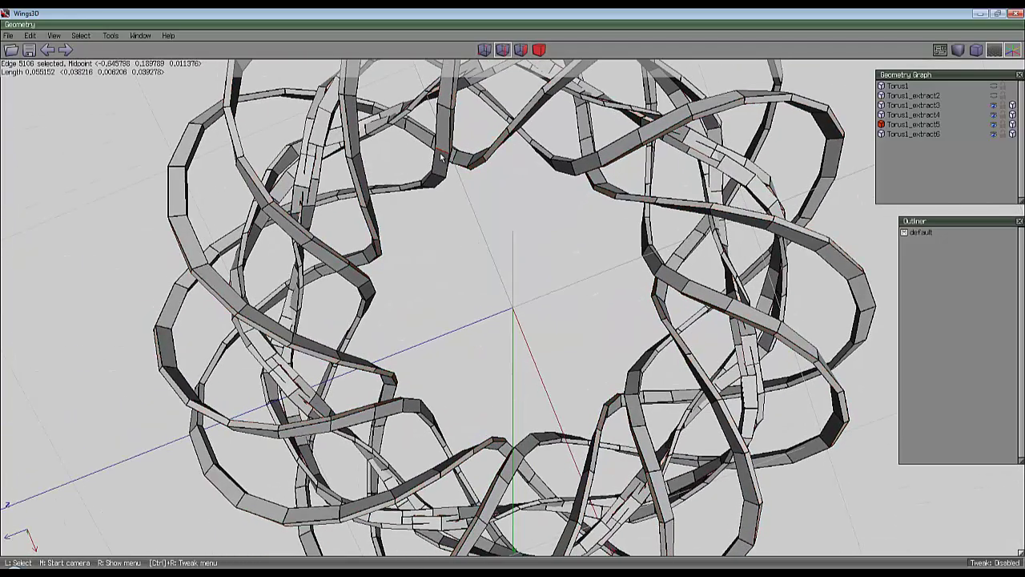
key(g)
click(405, 129)
key(g)
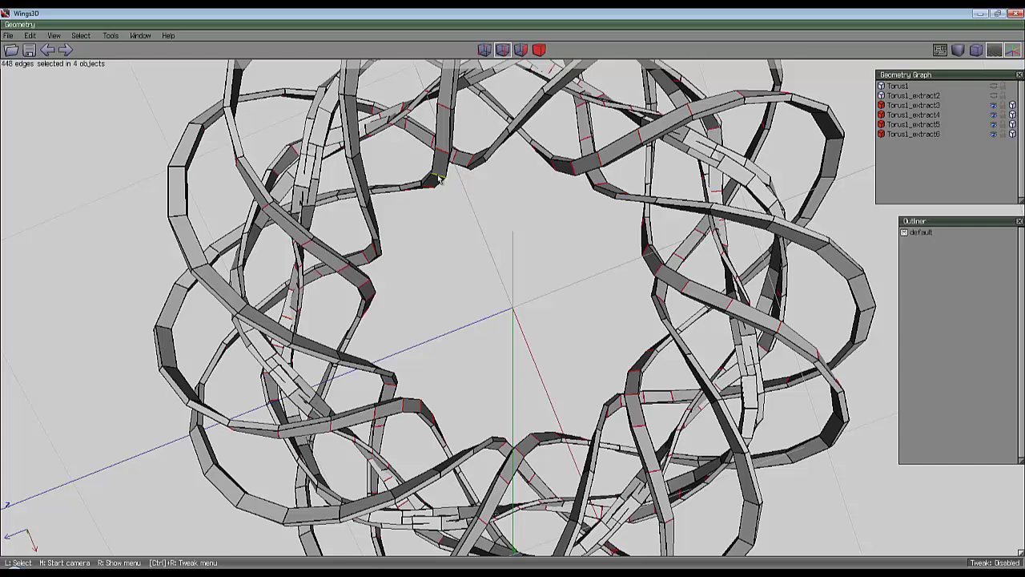
key(l)
right_click(500, 210)
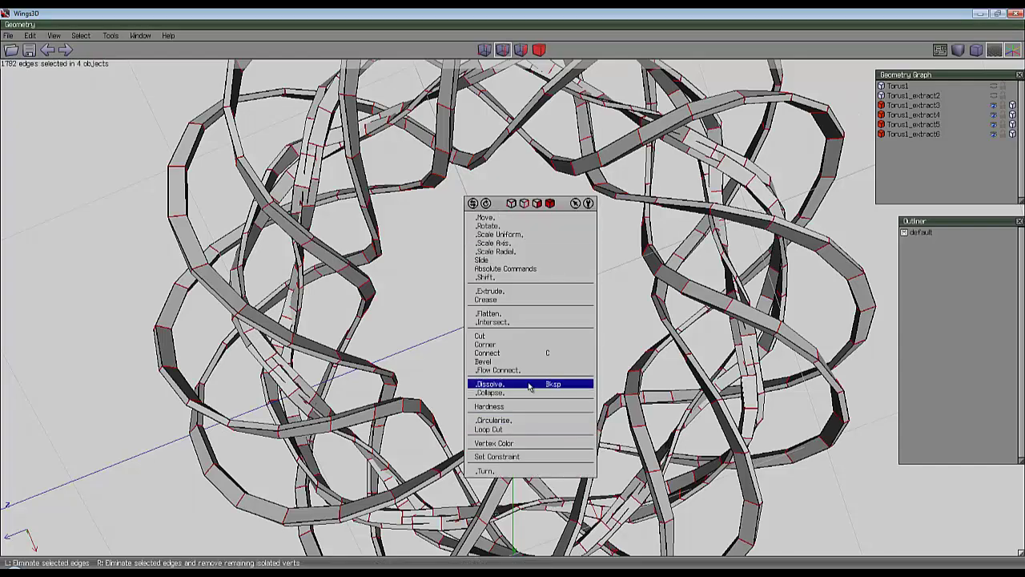
click(522, 422)
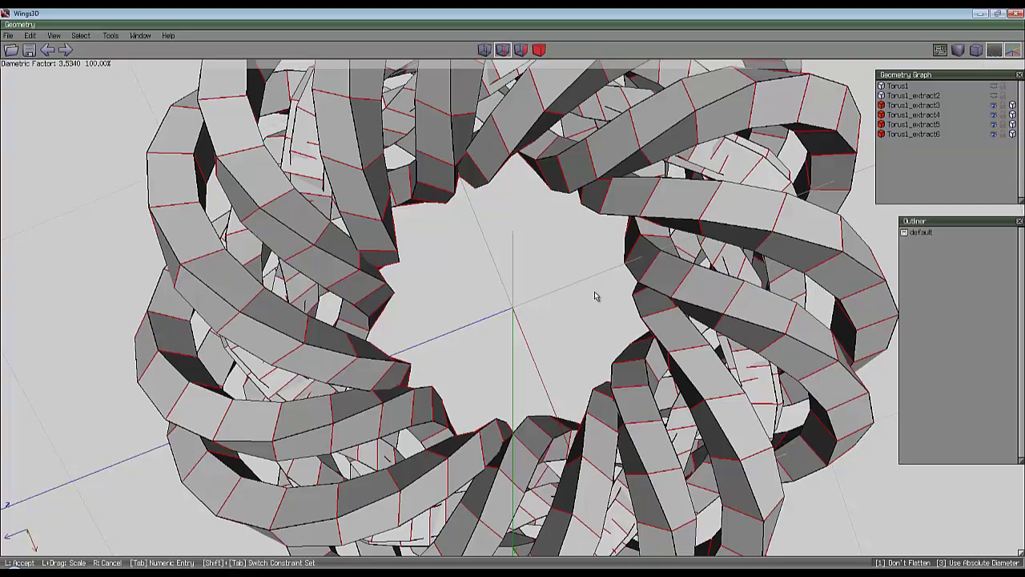
click(513, 299)
scroll(551, 253, down, 3)
middle_click(551, 253)
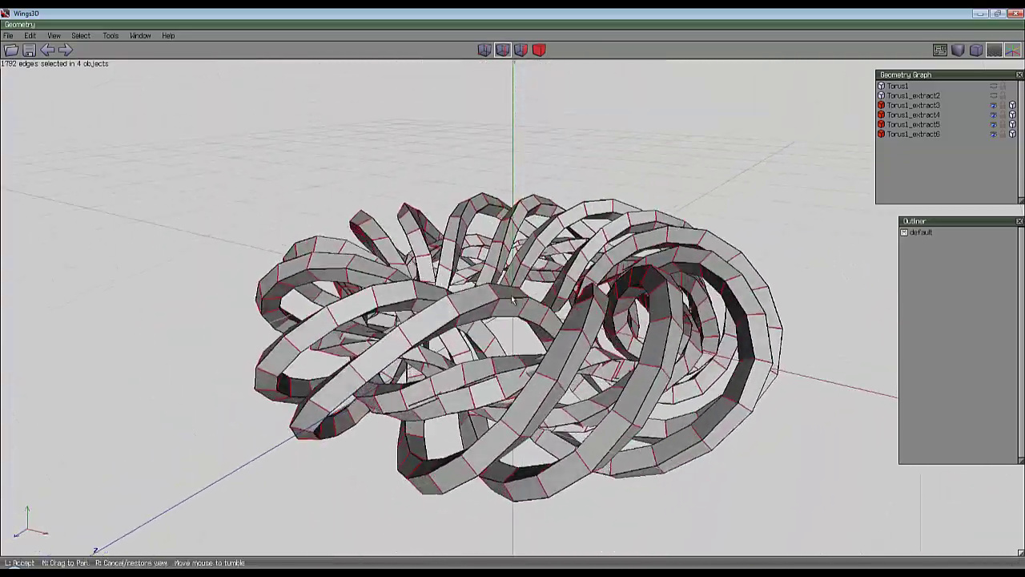
Step: Smooth the four circularised bands twice into rounded strands and clear the selection
click(529, 230)
key(b)
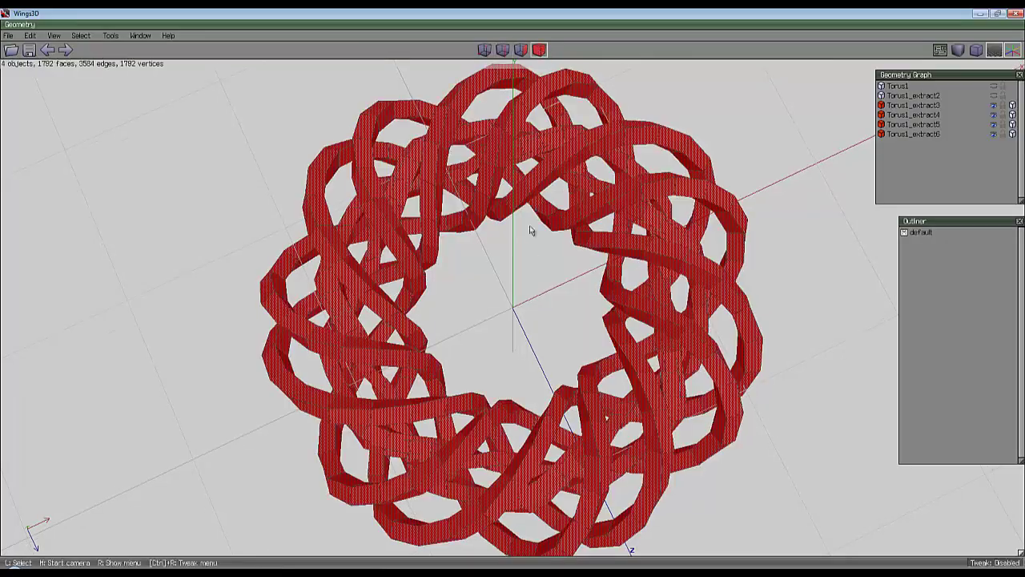
key(space)
middle_click(496, 273)
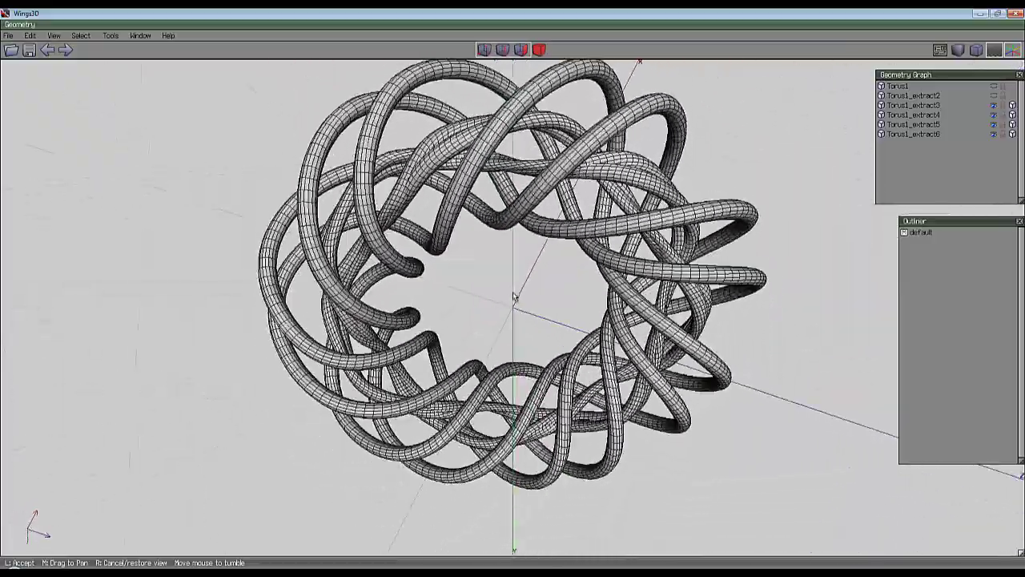
click(514, 296)
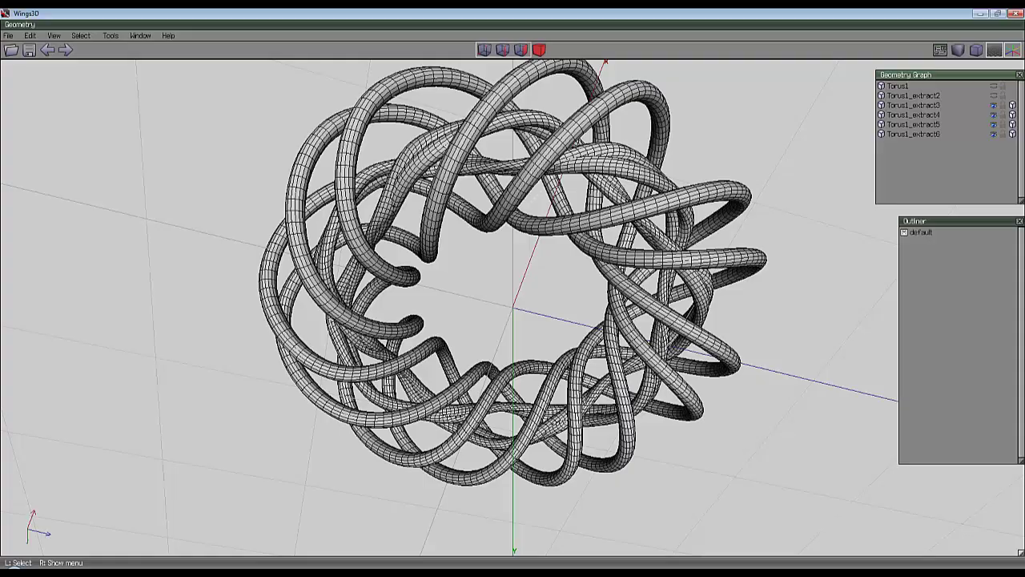
Step: Show the hidden source knot Torus1_extract2 together with the smoothed strands and examine how they wrap around it
click(993, 95)
middle_click(596, 191)
click(514, 297)
middle_click(673, 215)
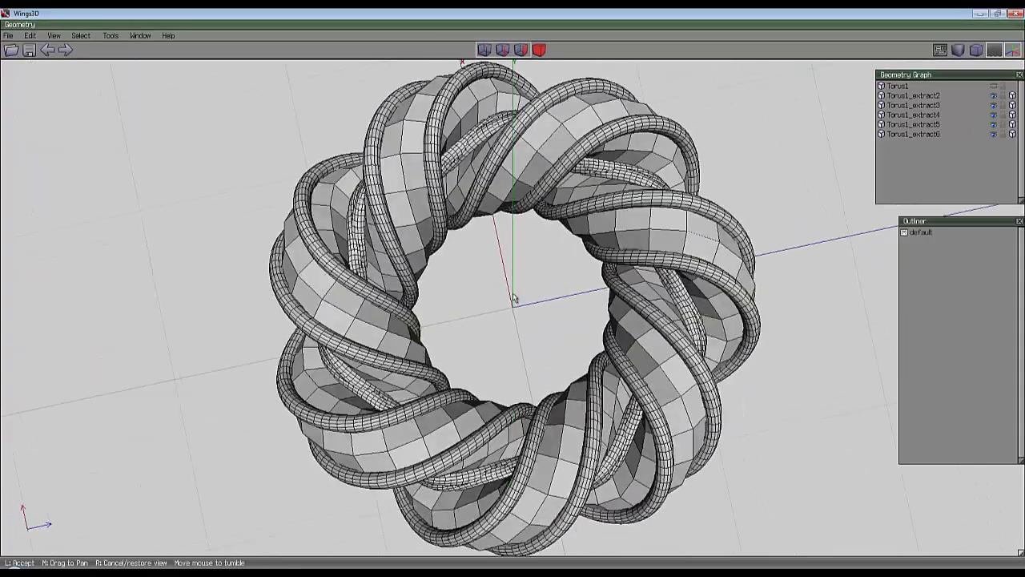
click(513, 297)
Step: Undo the strand smoothing, circularising, extraction and bevel, and return to the plain knot at its twice-smoothed density
key(ctrl+alt+z)
key(ctrl+alt+z)
key(ctrl+alt+z)
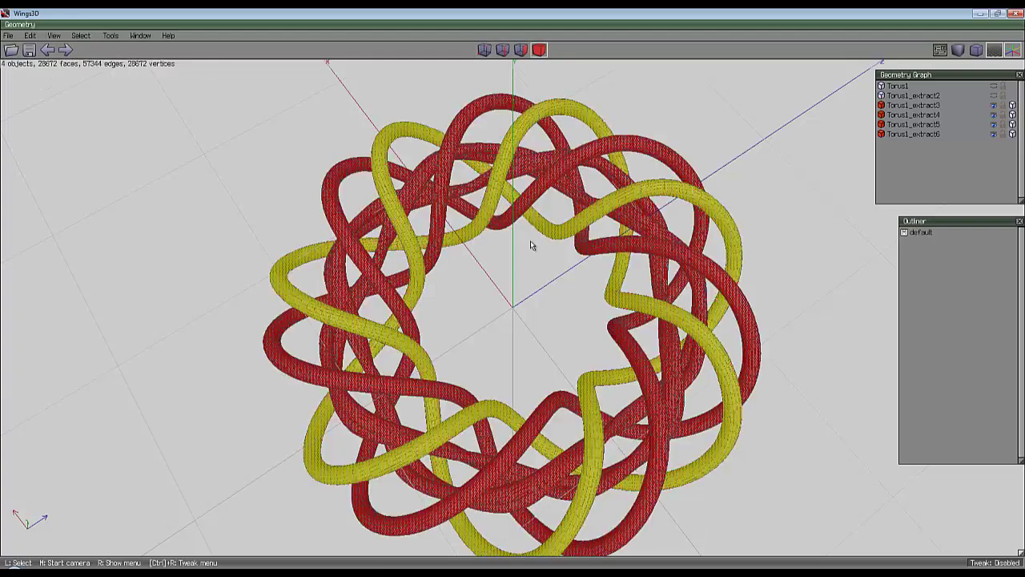
key(ctrl+alt+z)
key(ctrl+alt+z)
key(ctrl+alt+z)
key(ctrl+alt+z)
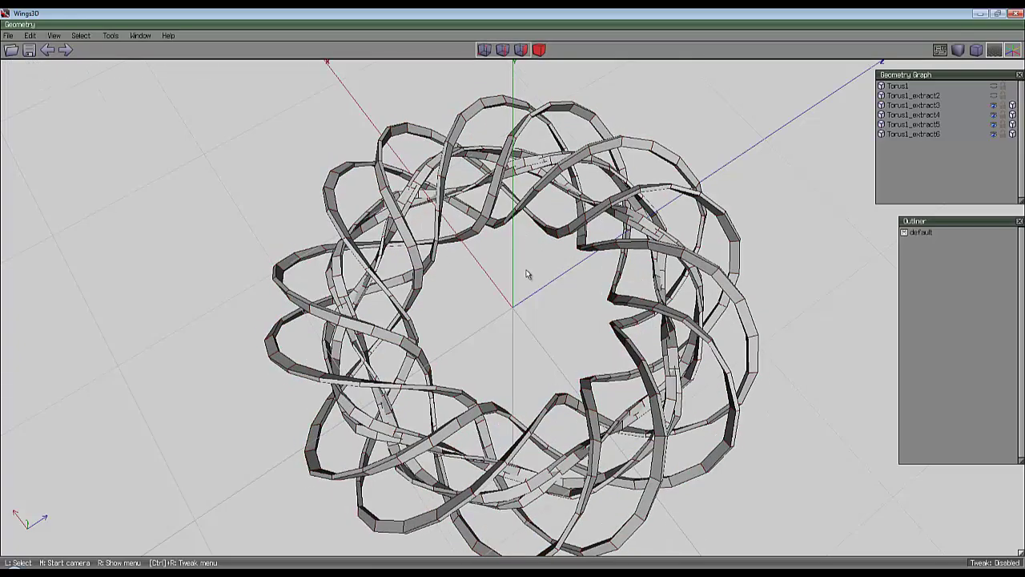
key(ctrl+z)
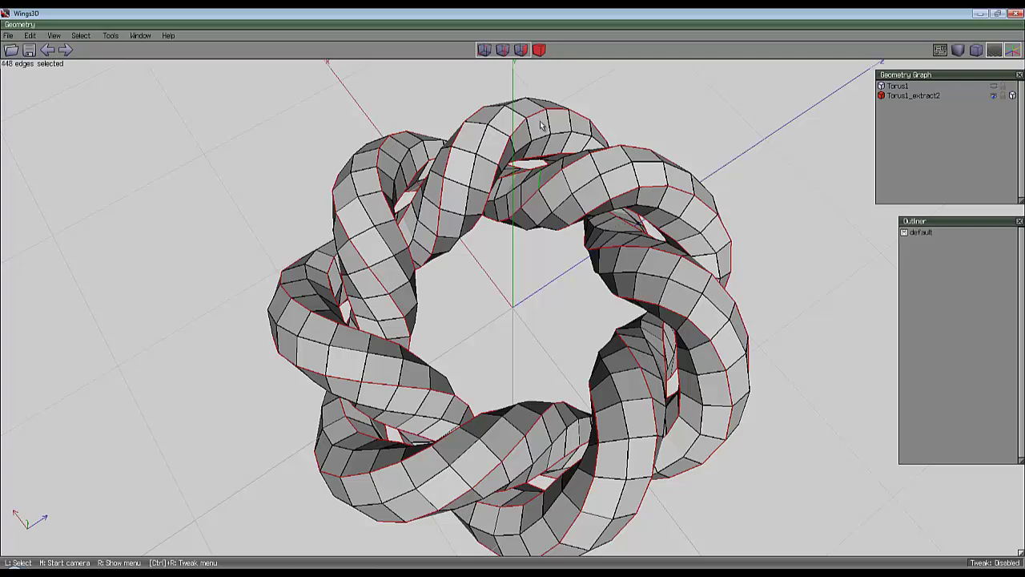
key(ctrl+z)
key(ctrl+z)
key(ctrl+z)
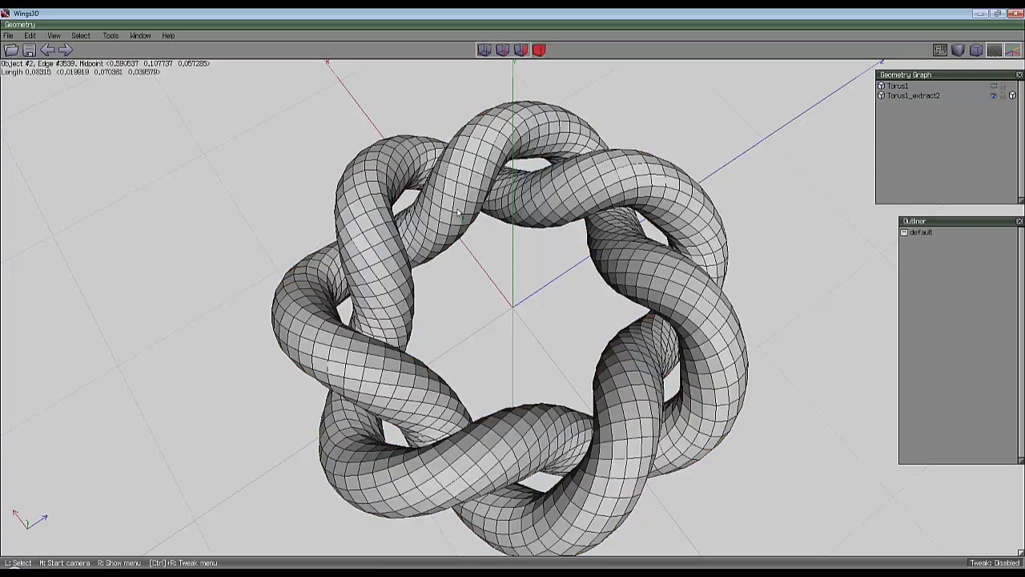
key(ctrl+z)
Step: Select every second edge of the ring around the knot's tube and expand the selection to full lengthwise edge loops
click(81, 35)
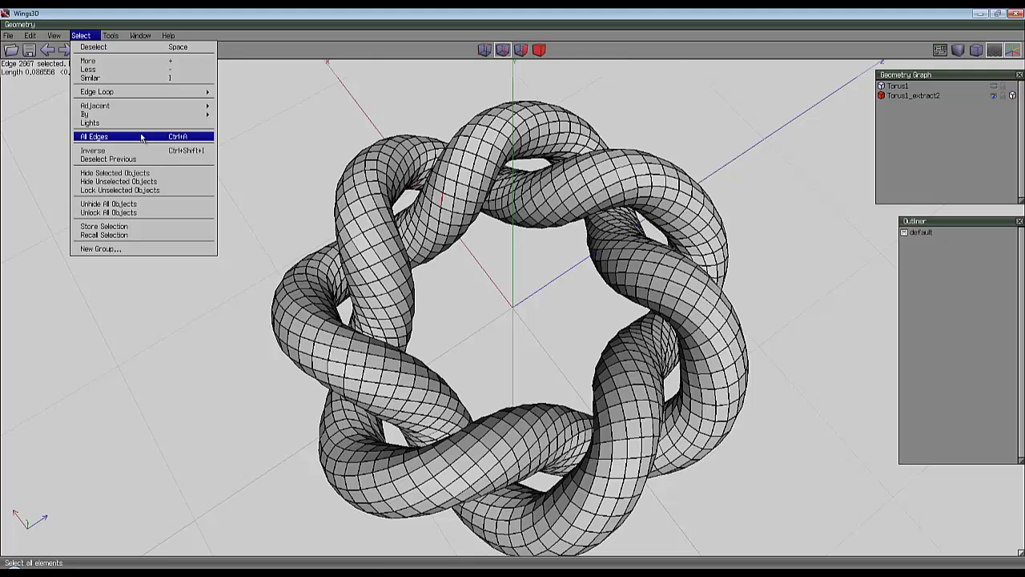
mouse_move(161, 91)
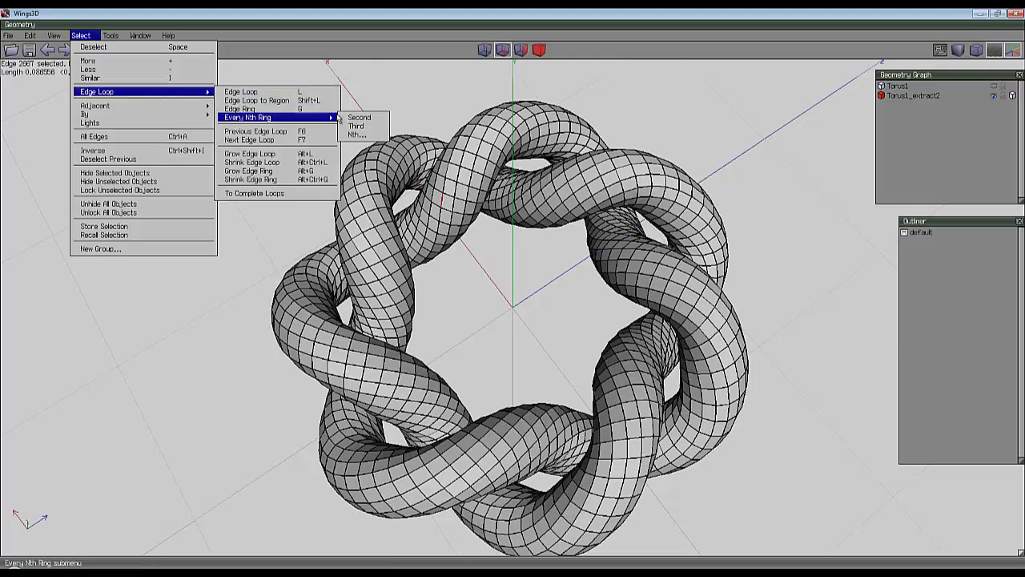
click(358, 118)
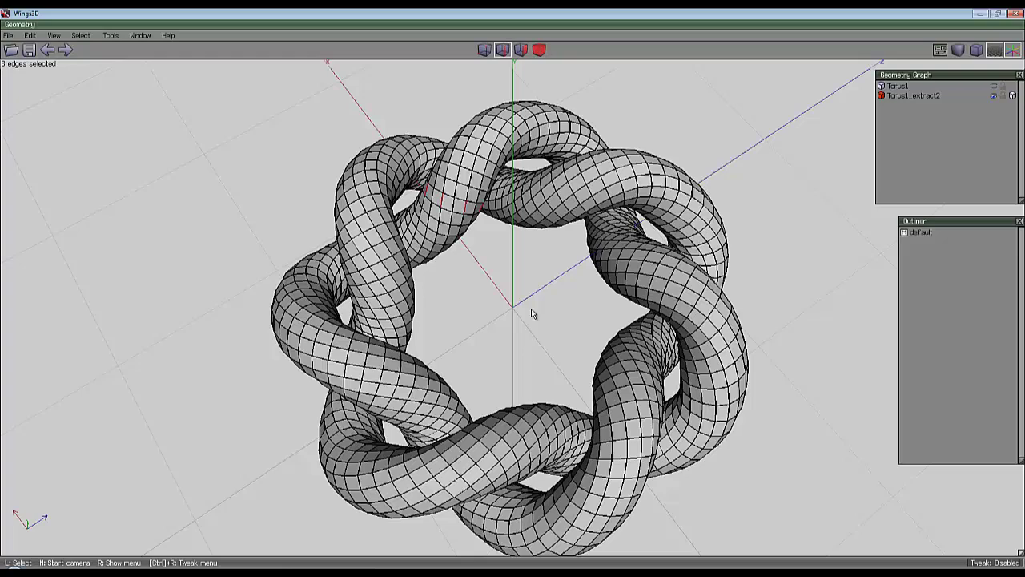
key(l)
Step: Extrude the selected lengthwise edge loops outward along their normals to form raised ridges on the knot
right_click(748, 113)
click(751, 185)
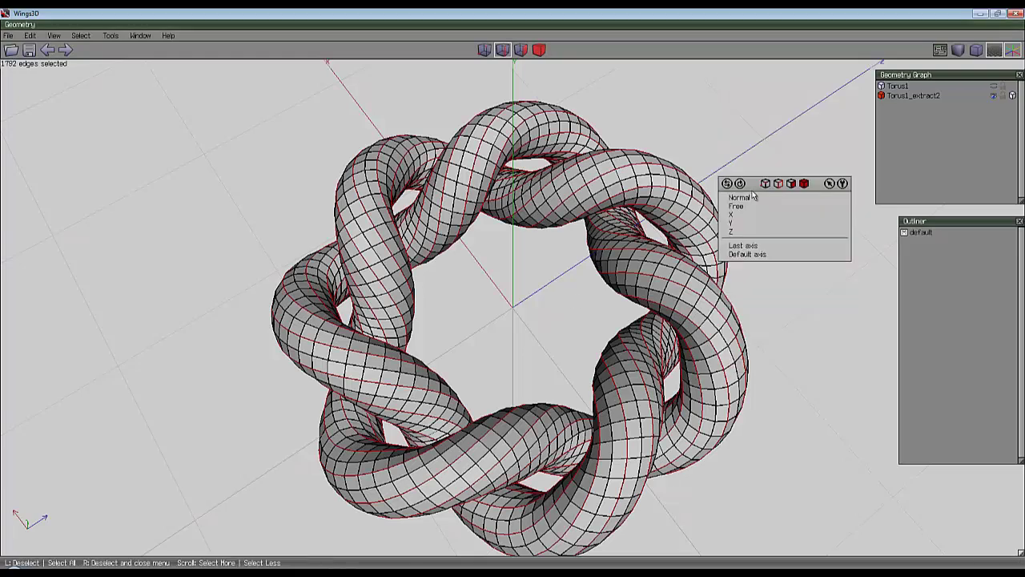
click(745, 197)
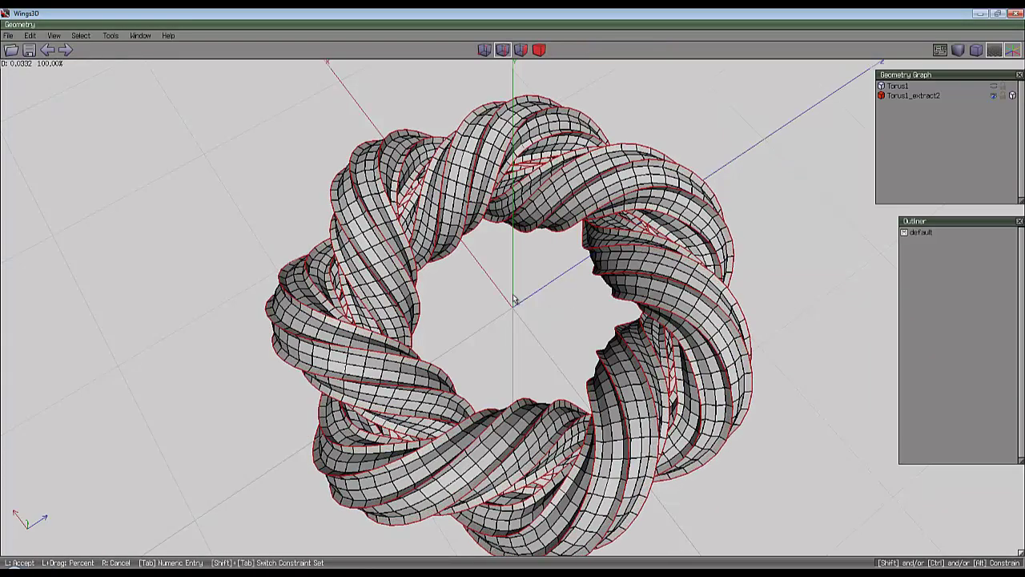
click(594, 50)
Step: Smooth the ridged knot twice as a whole body, clear the selection and examine its rope-like surface
click(540, 49)
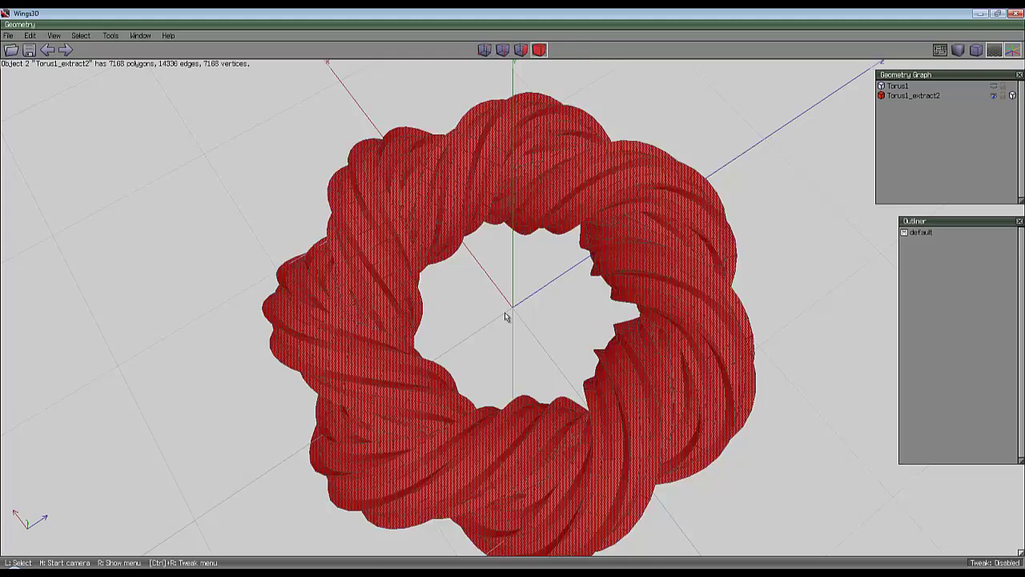
key(s)
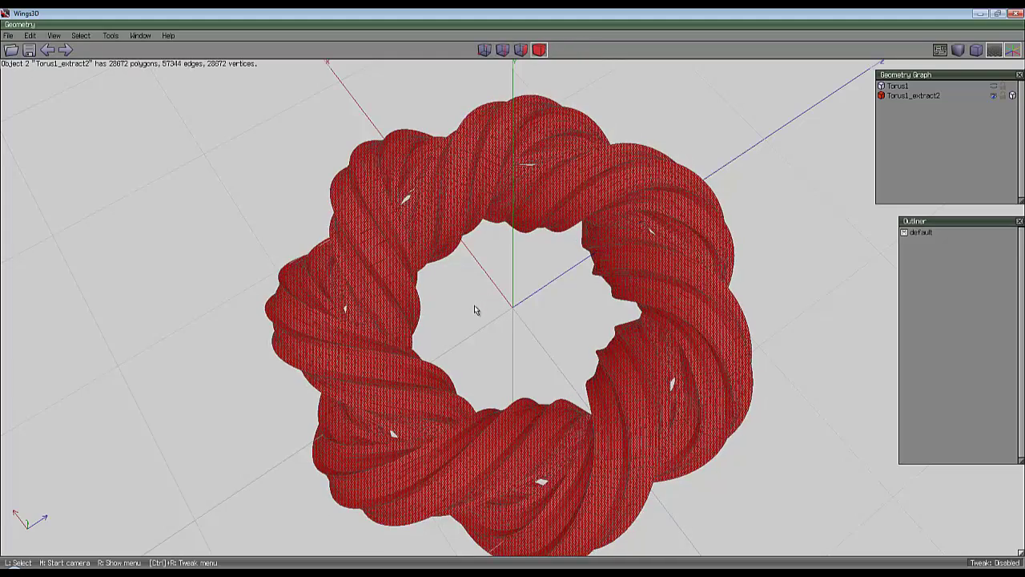
key(s)
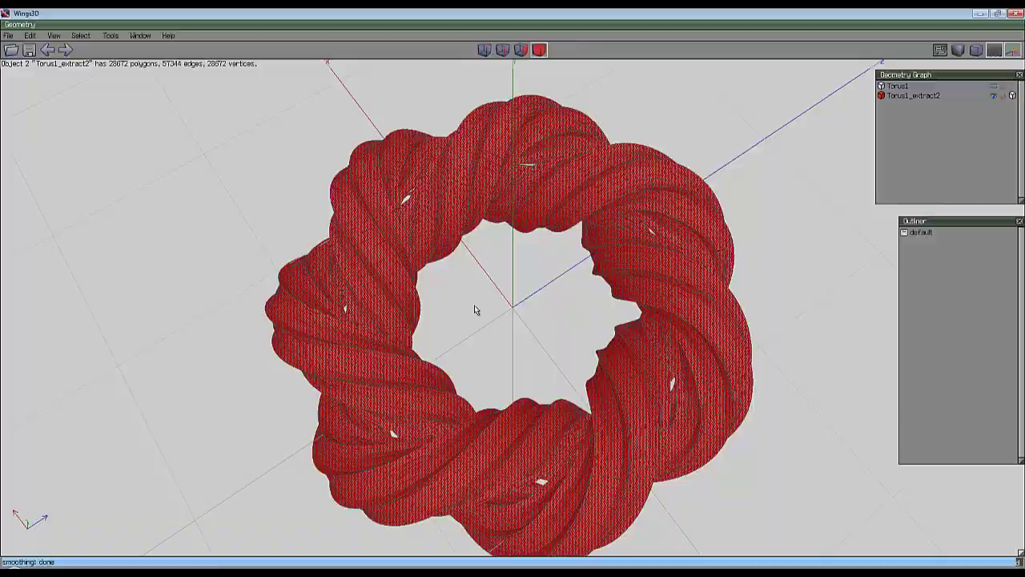
click(474, 310)
middle_click(475, 310)
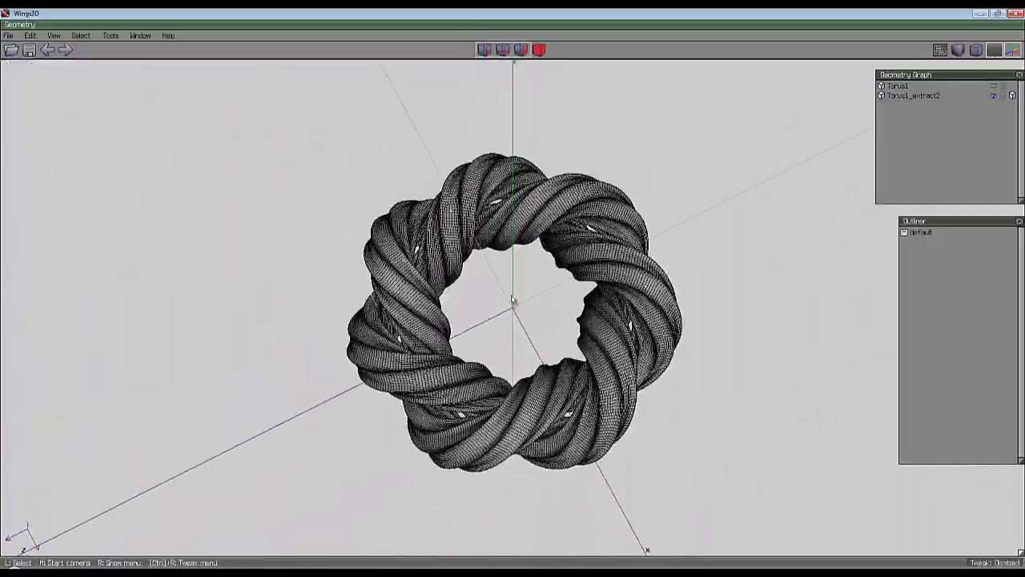
scroll(514, 300, up, 3)
click(525, 294)
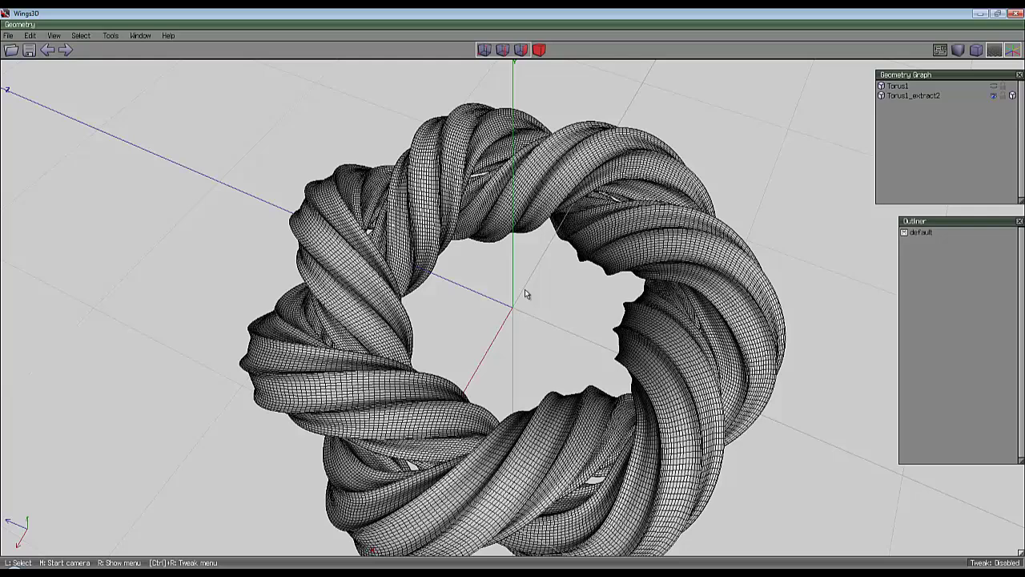
Step: Undo the two smoothing passes and the edge loop extrusion on the knot
key(ctrl+alt+z)
key(ctrl+alt+z)
key(ctrl+alt+z)
key(ctrl+alt+z)
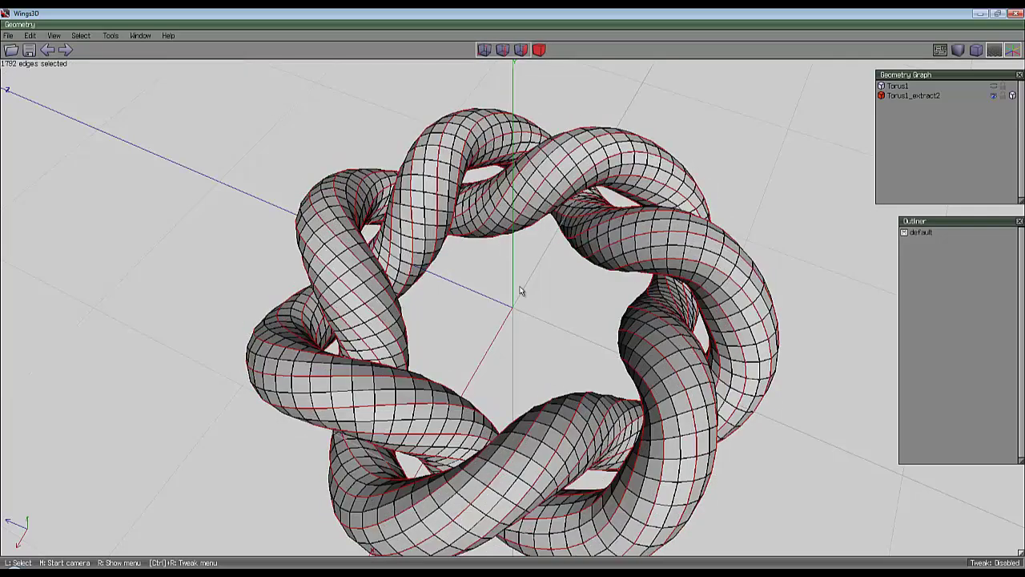
Step: Smooth the plain knot Torus1_extract2 once more as a whole body and clear the selection
click(539, 51)
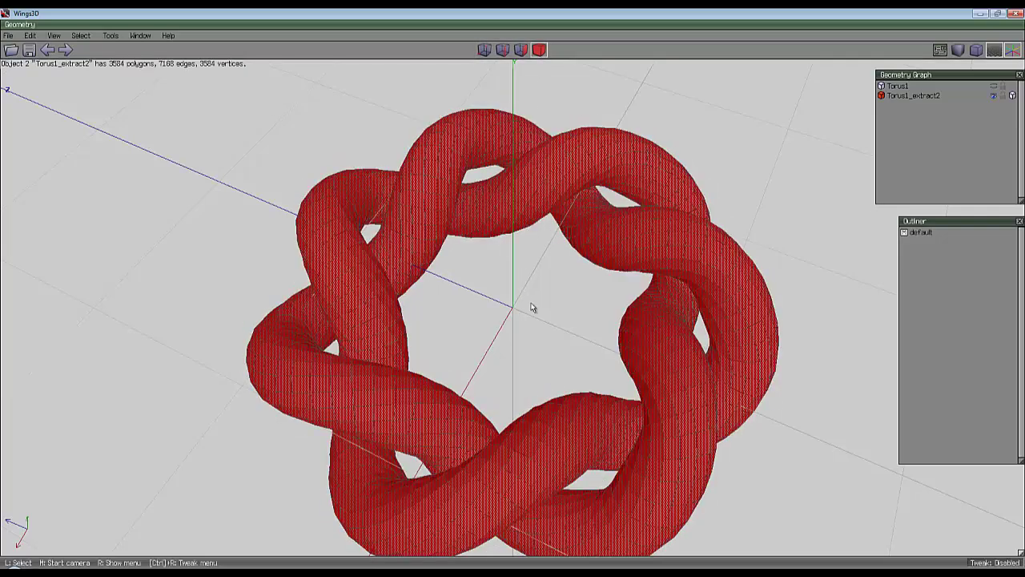
key(s)
key(space)
middle_click(535, 350)
scroll(514, 299, down, 2)
click(499, 304)
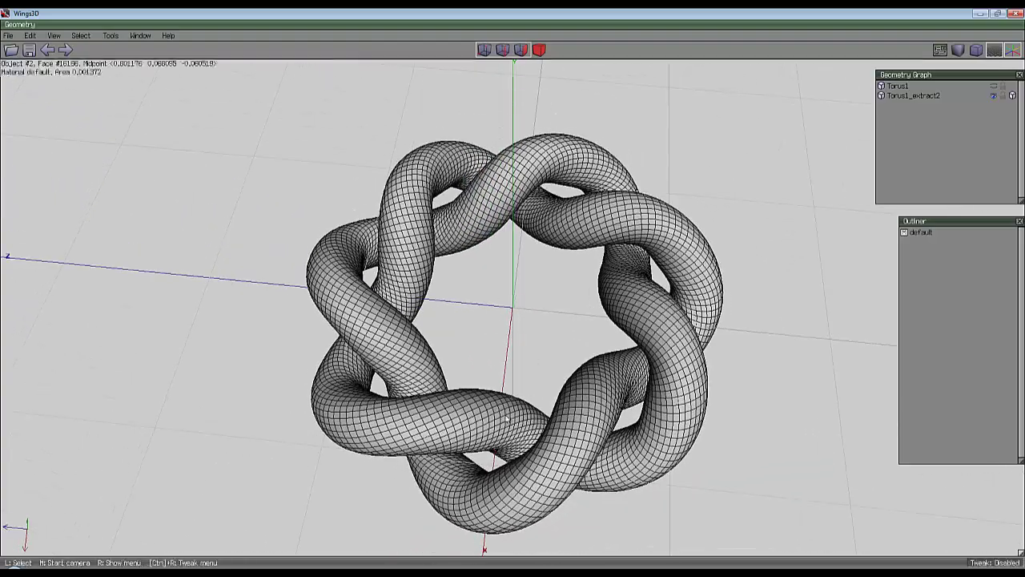
middle_click(507, 290)
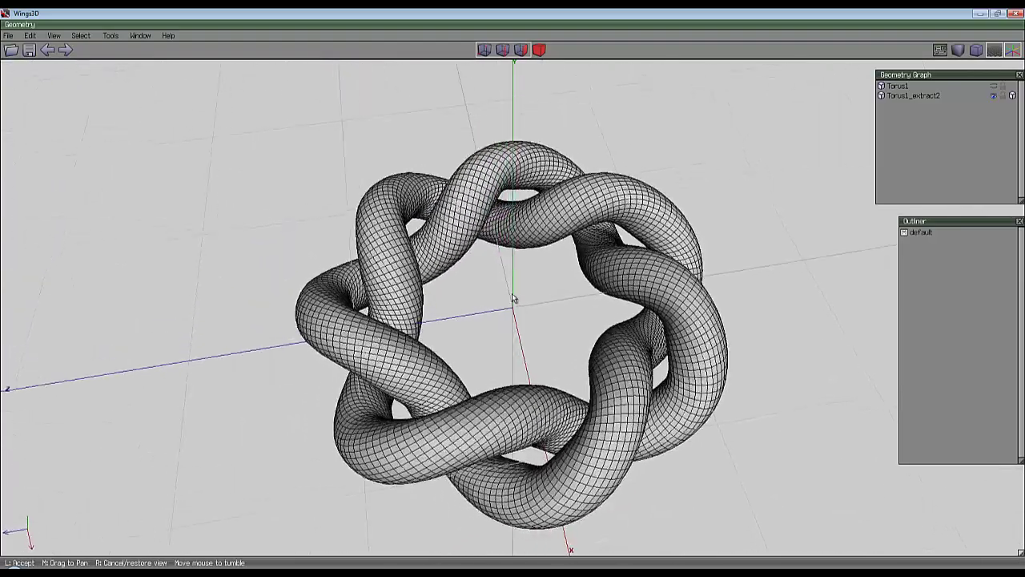
click(493, 301)
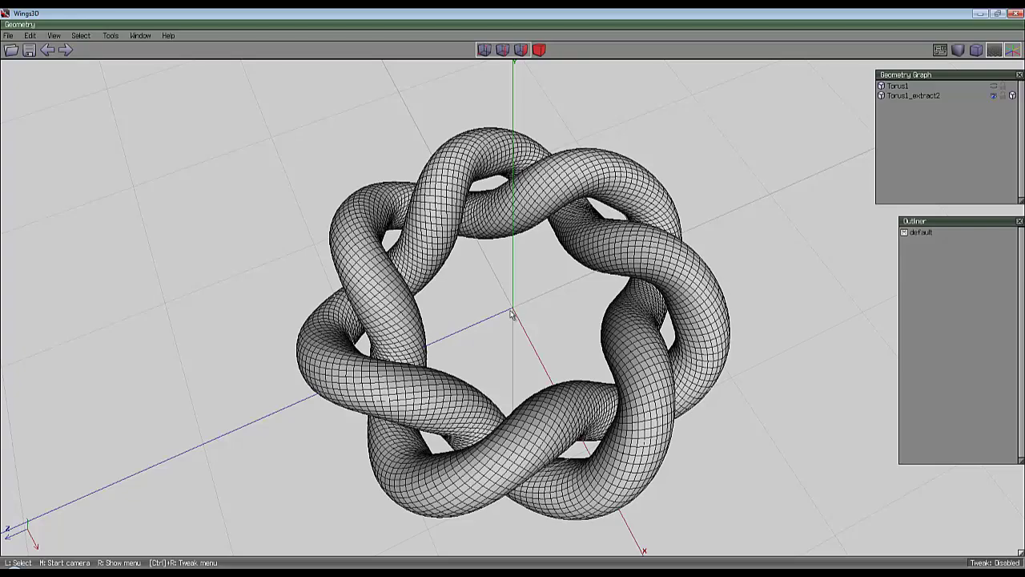
middle_click(513, 314)
click(499, 304)
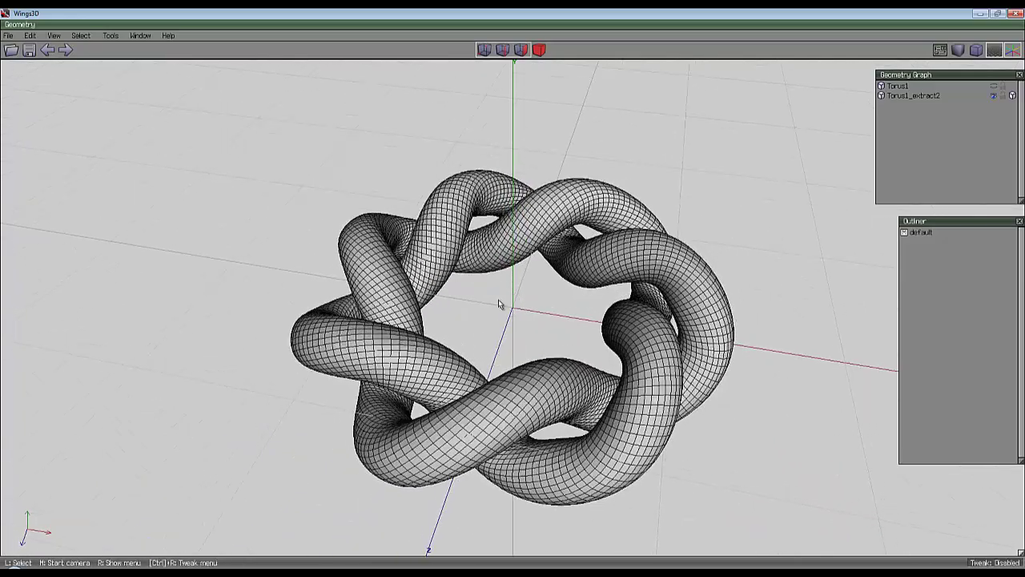